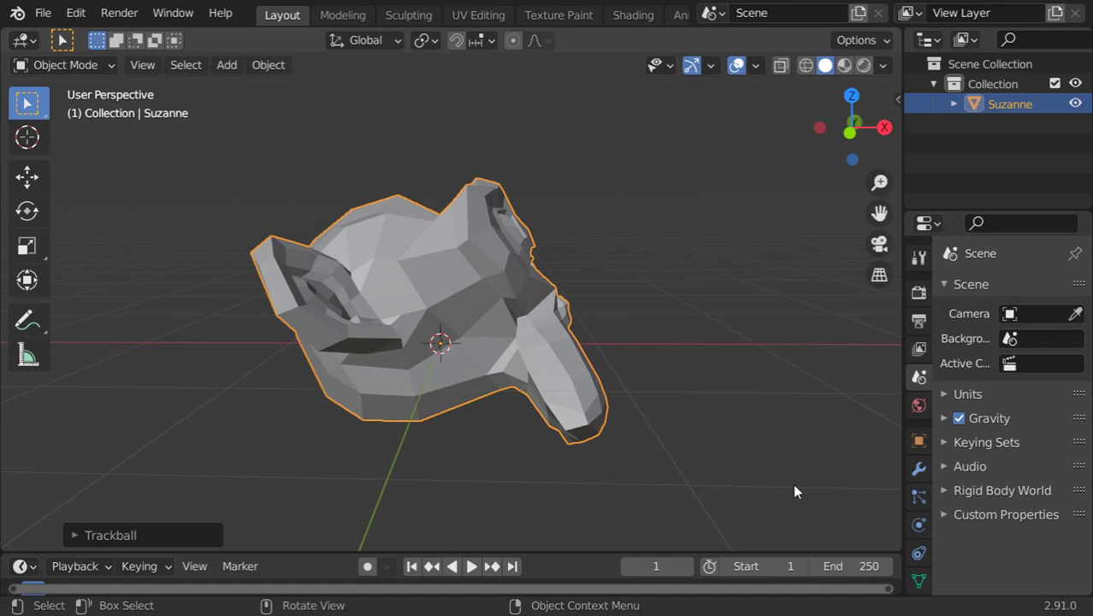
Add a camera to the scene and look through it
left_click_drag(689, 295, 579, 337)
mouse_move(630, 302)
middle_mouse_down()
mouse_move(607, 310)
mouse_move(710, 320)
middle_mouse_up()
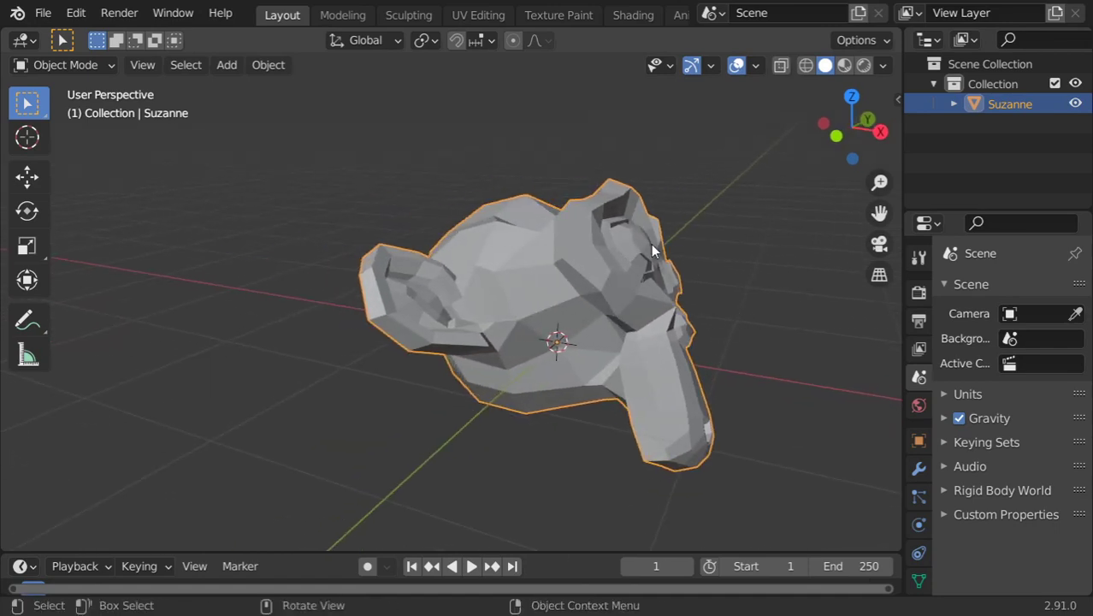
key("shift+a")
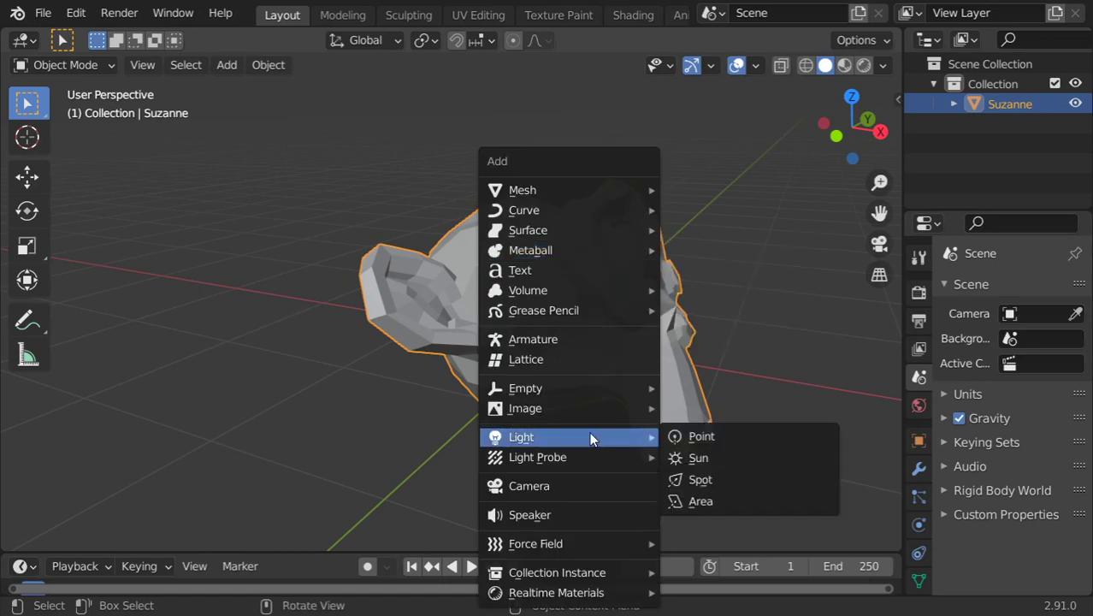
left_click(602, 489)
key("ctrl+KP_0")
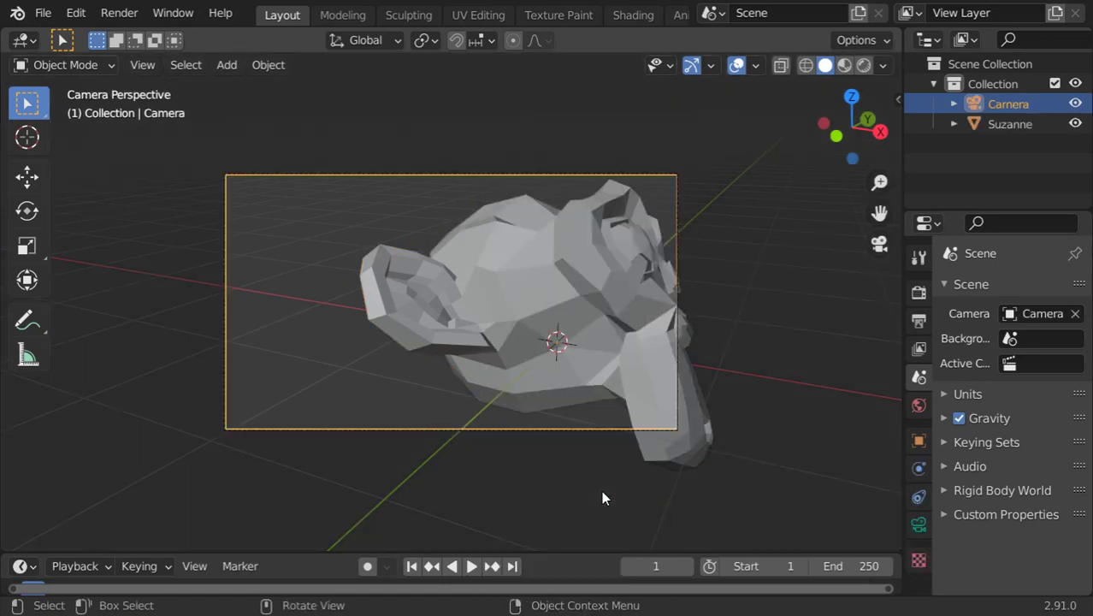
Enable Lock Camera to View, orbit to frame Suzanne closely, and select her
key("n")
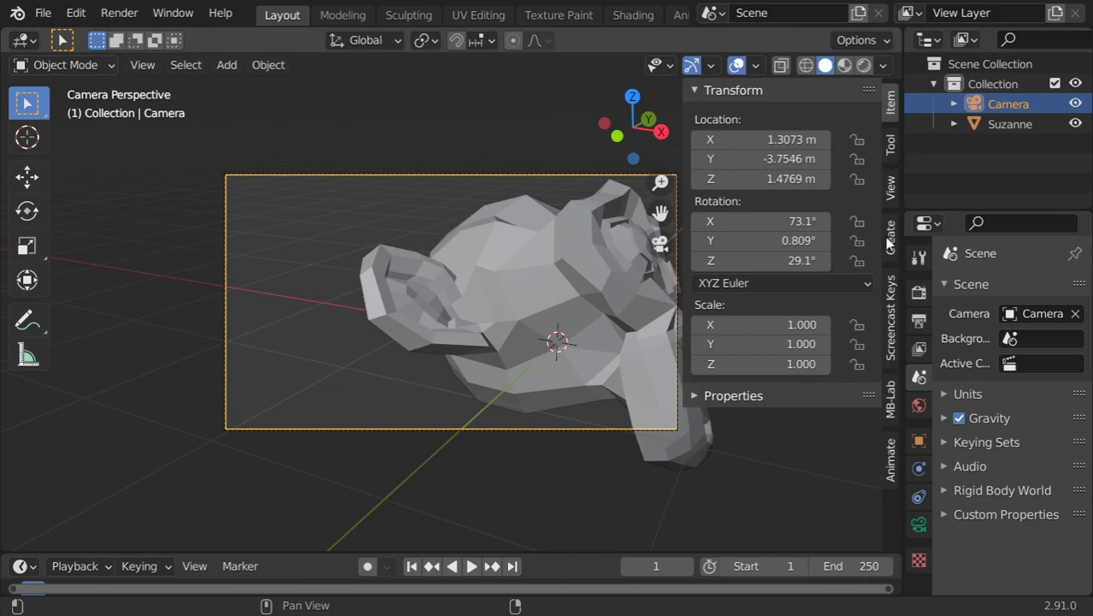
left_click(889, 190)
left_click(781, 335)
key("n")
mouse_move(626, 299)
middle_mouse_down()
mouse_move(613, 301)
mouse_move(627, 272)
mouse_move(559, 295)
mouse_move(579, 243)
mouse_move(573, 277)
mouse_move(586, 281)
middle_mouse_up()
left_click(561, 310)
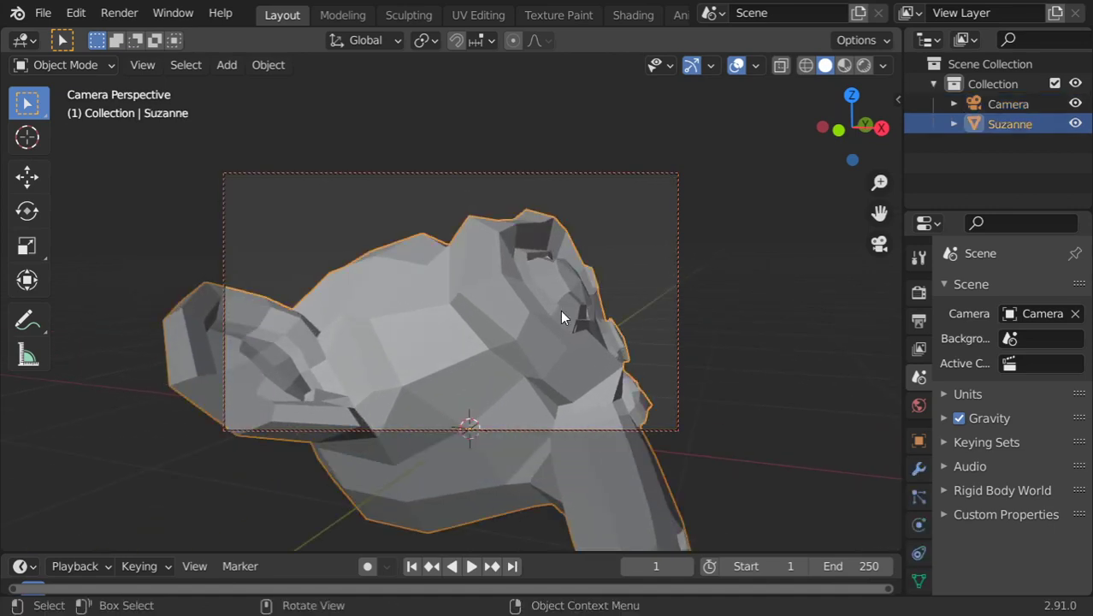
Give Suzanne a Subdivision Surface modifier with Levels 2
left_click(920, 469)
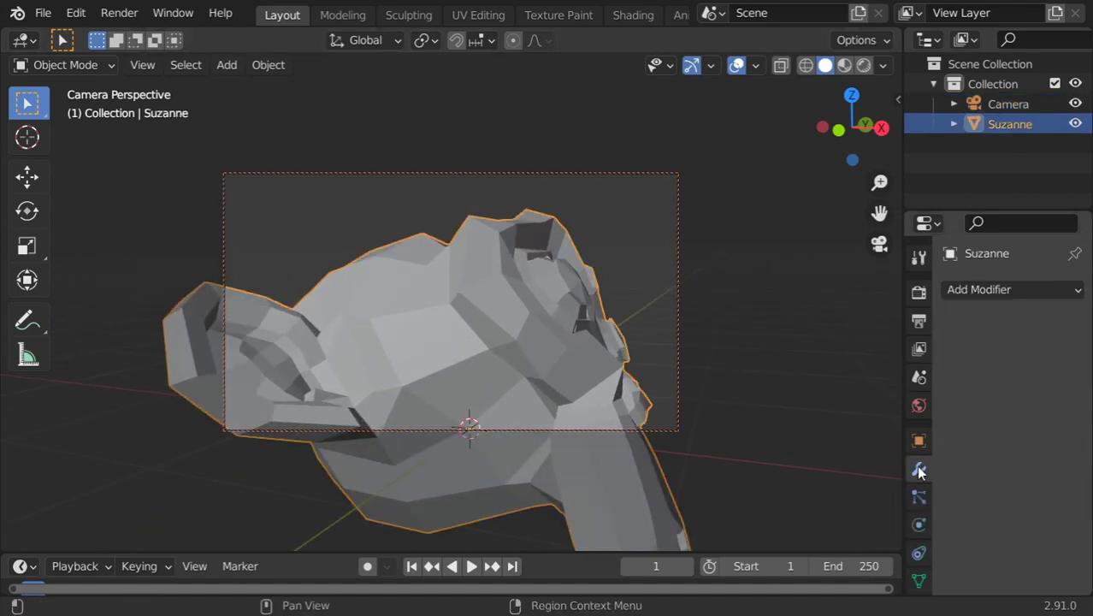
left_click(1002, 290)
scroll(706, 522, "down", 2)
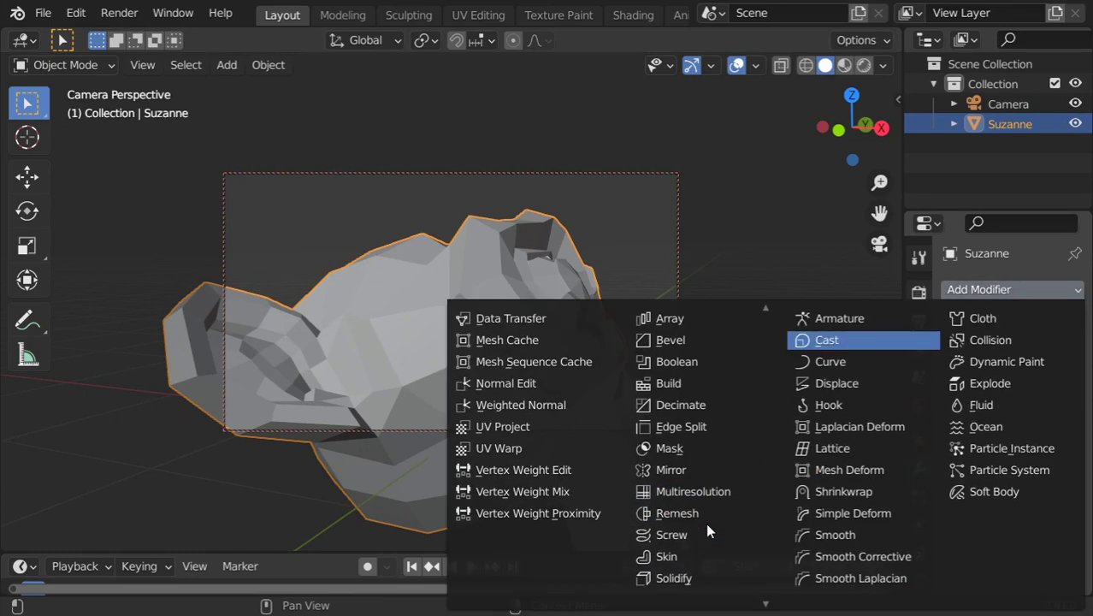
scroll(714, 491, "down", 3)
key("Return")
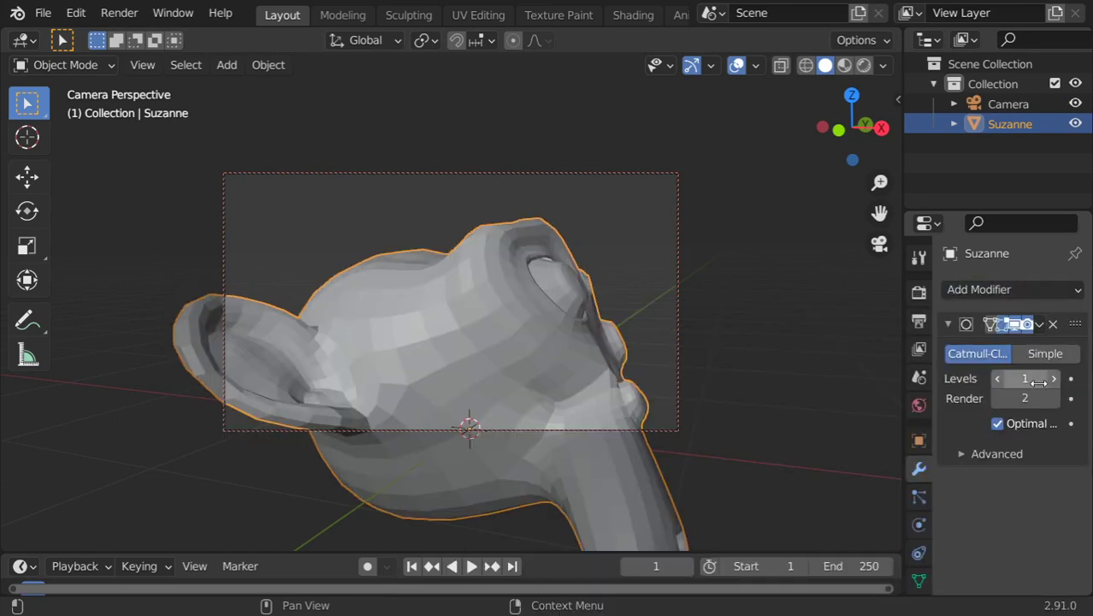
Shade Suzanne smooth and slightly adjust the camera angle on her head
right_click(539, 276)
left_click(540, 272)
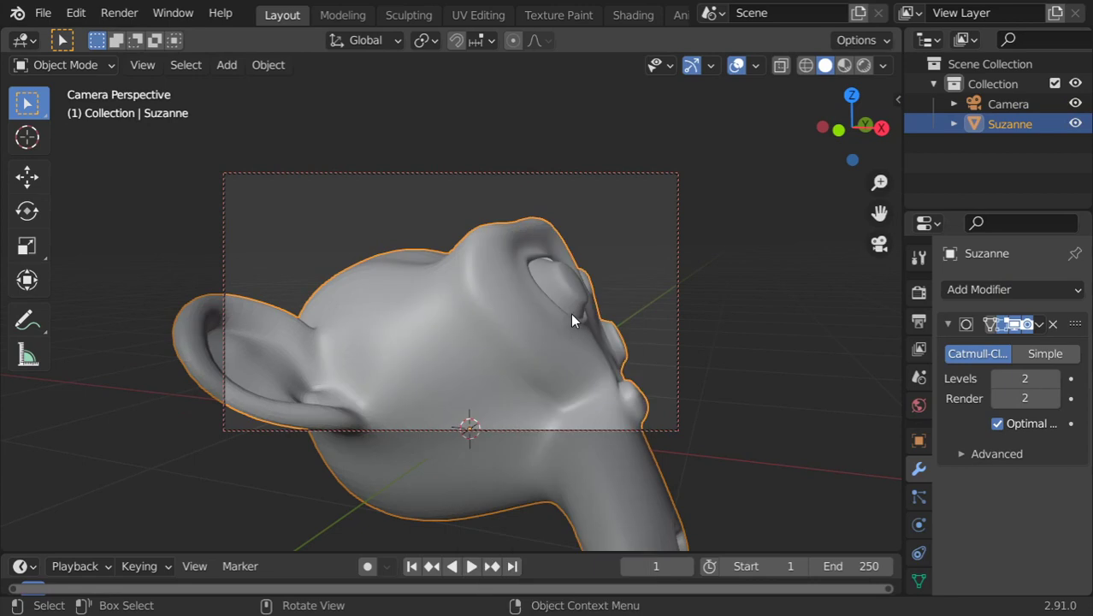
mouse_move(530, 324)
middle_mouse_down()
mouse_move(560, 302)
mouse_move(522, 328)
middle_mouse_up()
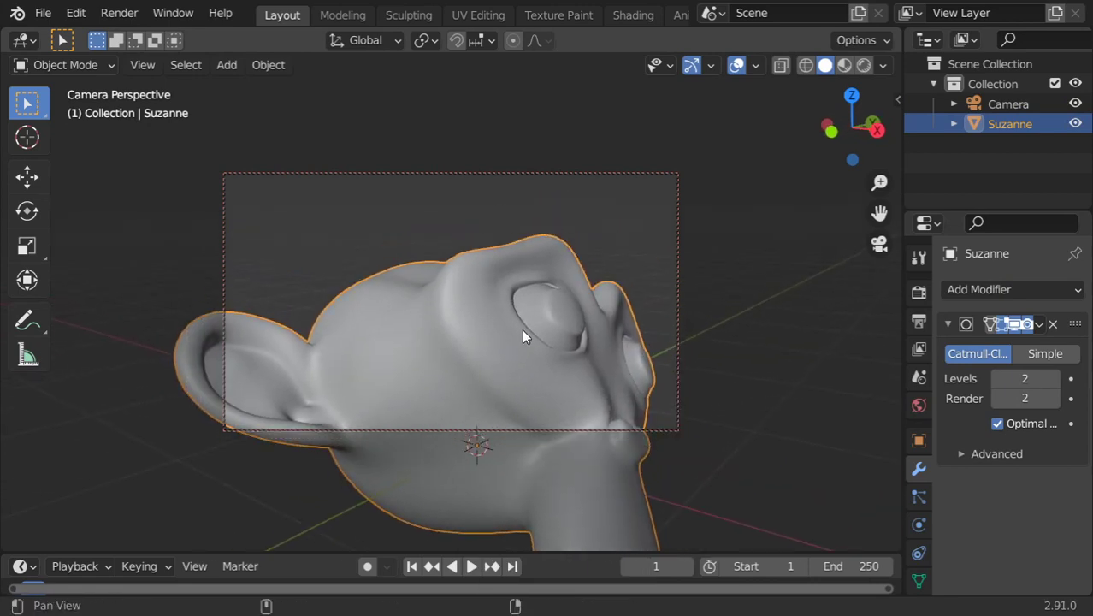
middle_click_drag(611, 348, 605, 312)
left_click(119, 13)
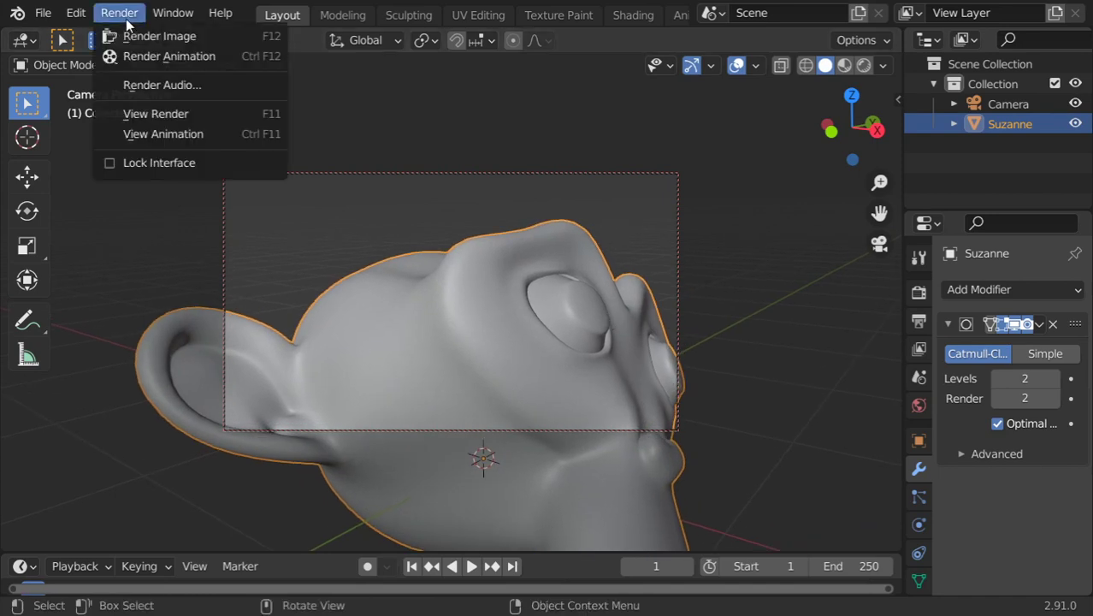
left_click(161, 37)
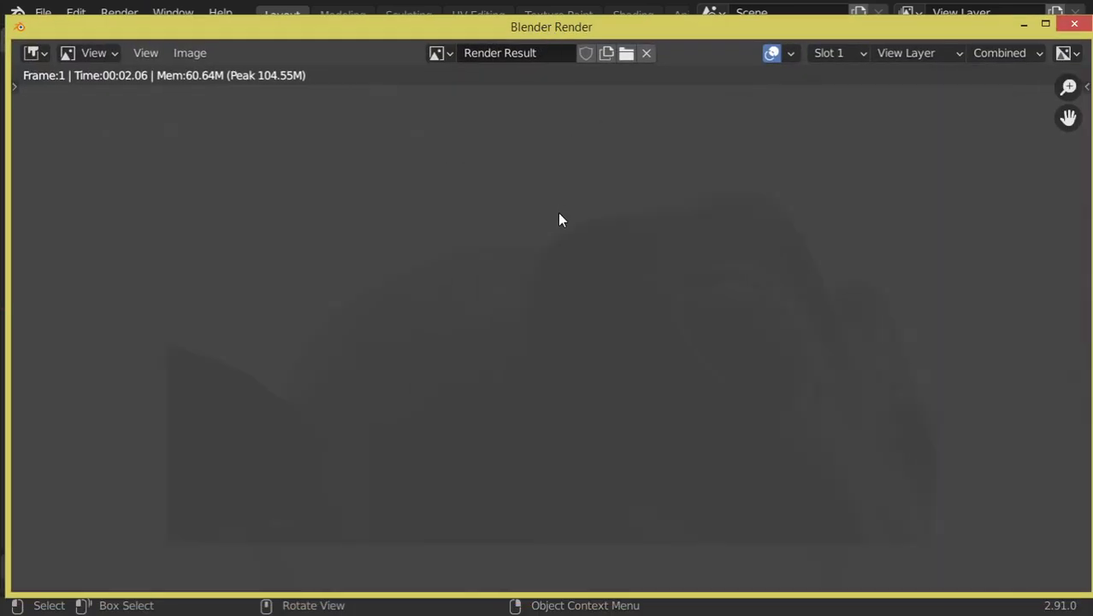
left_click(1076, 26)
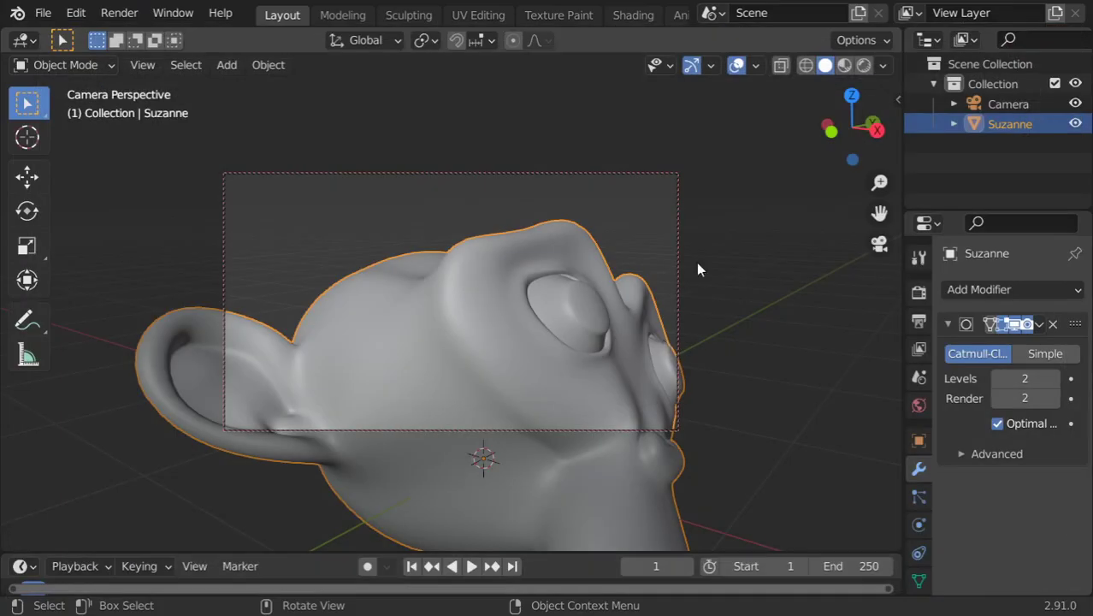
key("shift+a")
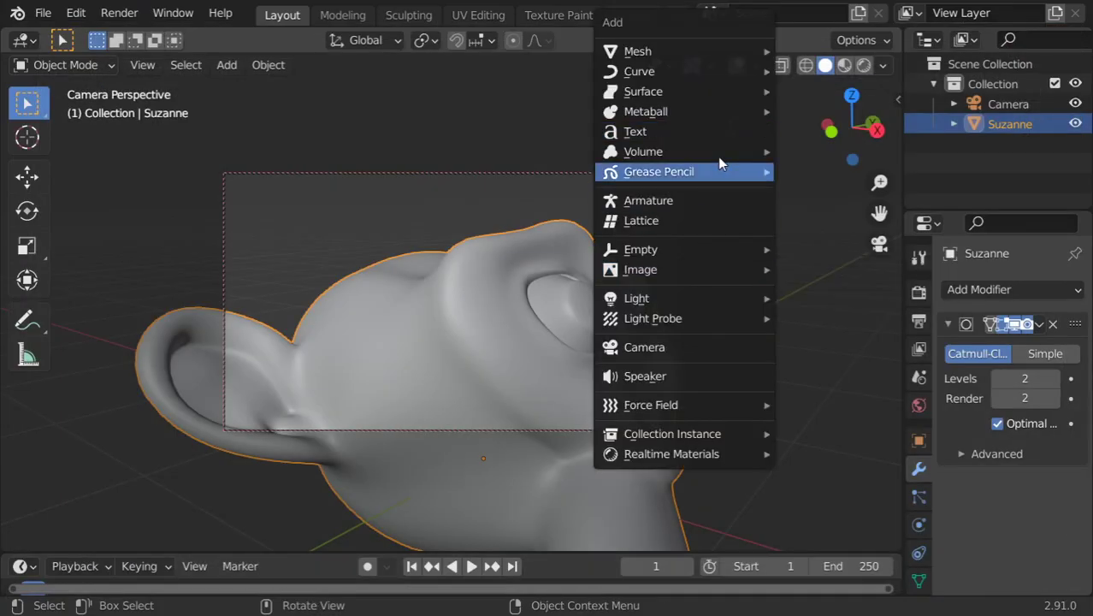
mouse_move(636, 298)
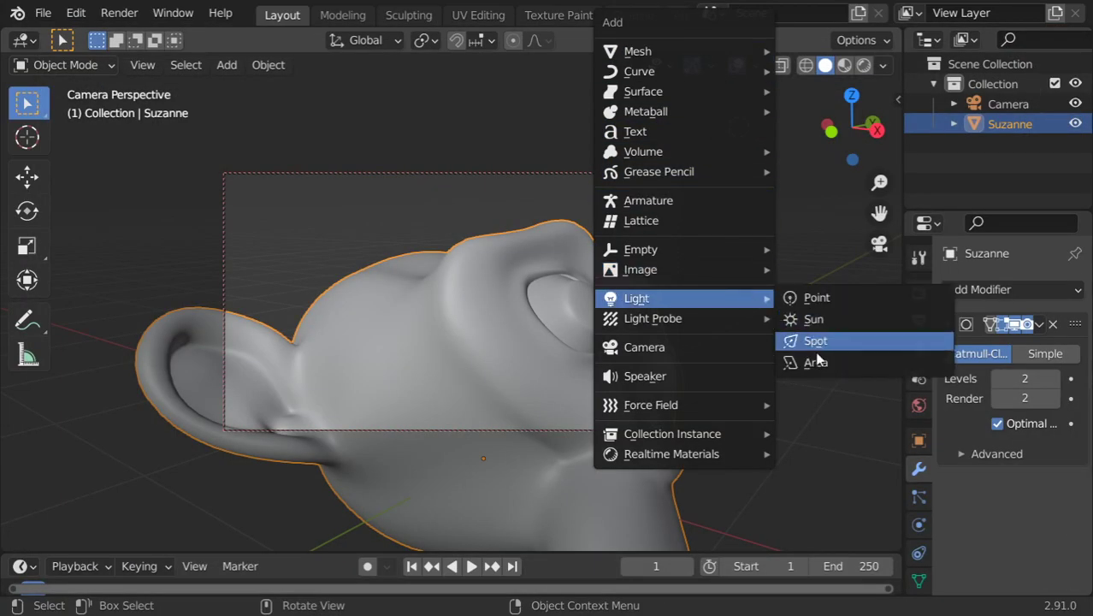
Add an Area light rotated to shine down on Suzanne
left_click(816, 364)
key("r")
left_click(522, 357)
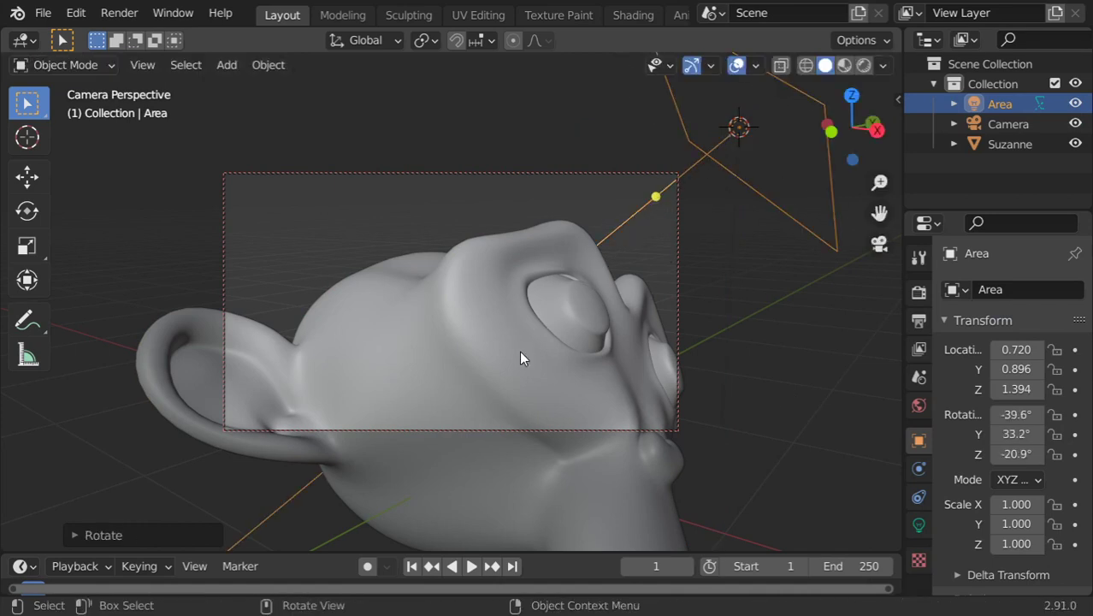
Make an F12 test render, close it, and leave camera view
key("F12")
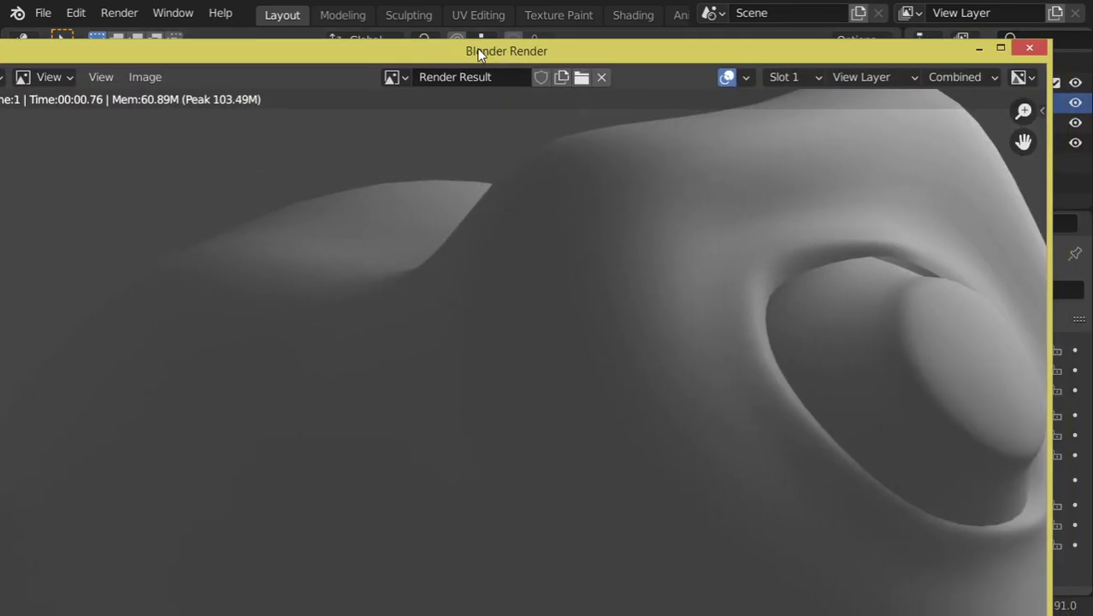
left_click_drag(479, 55, 461, 43)
scroll(515, 206, "down", 5)
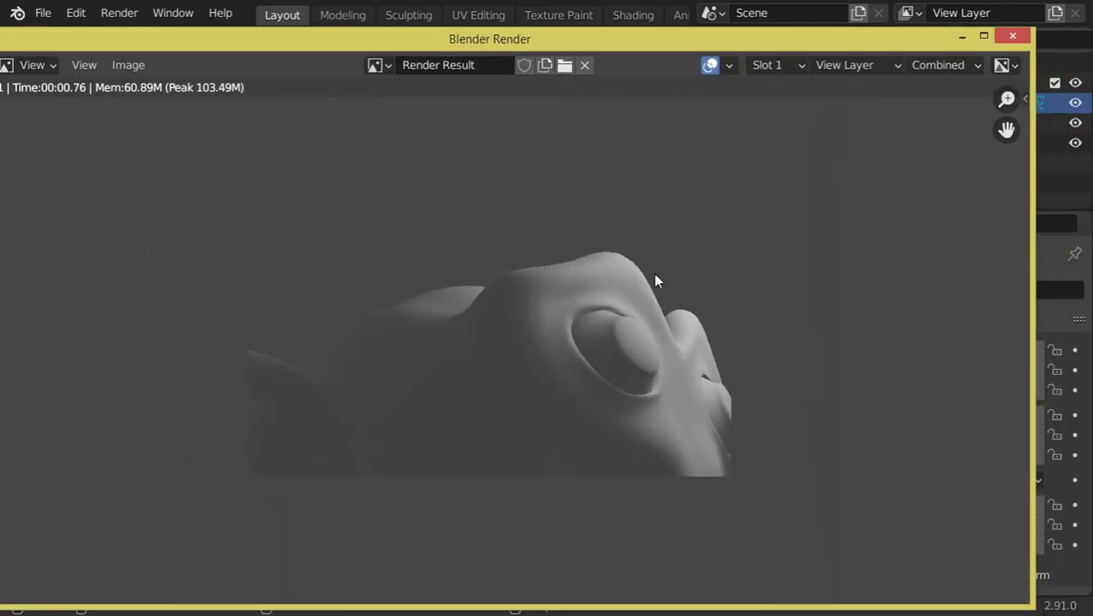
left_click(1011, 37)
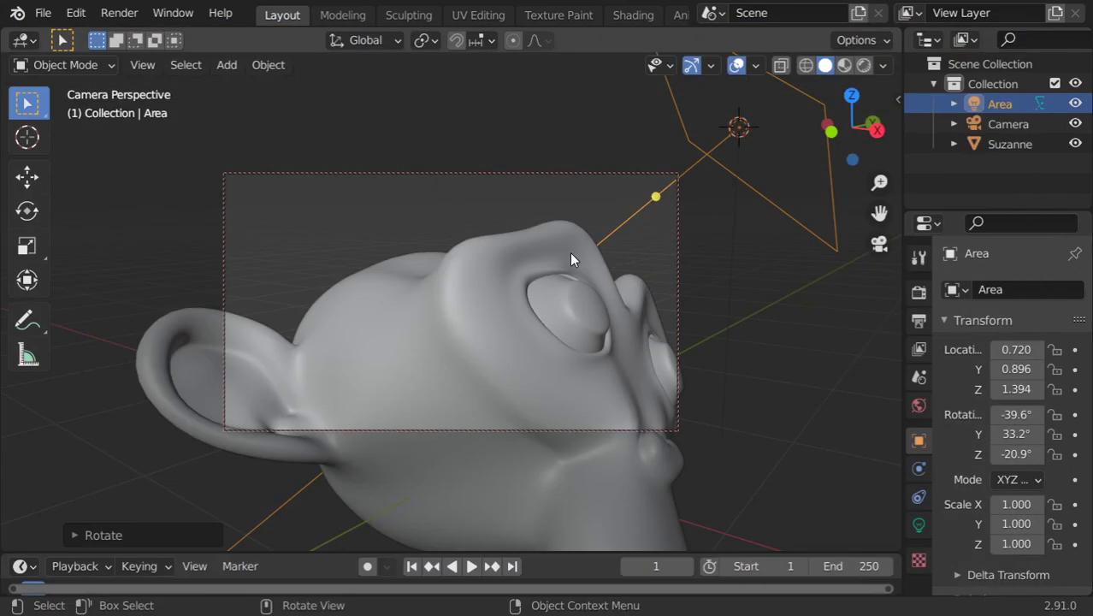
key("KP_0")
Add a Sun light rotated to about 12.1°, 46.6°, 180° and return to camera view
key("a")
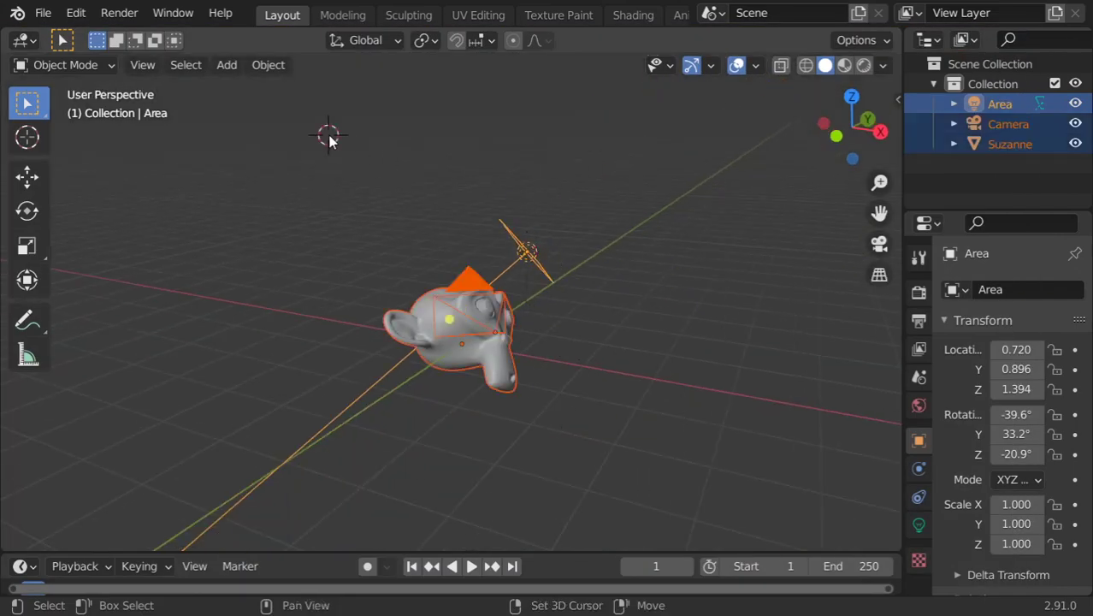
key("shift+a")
left_click(402, 319)
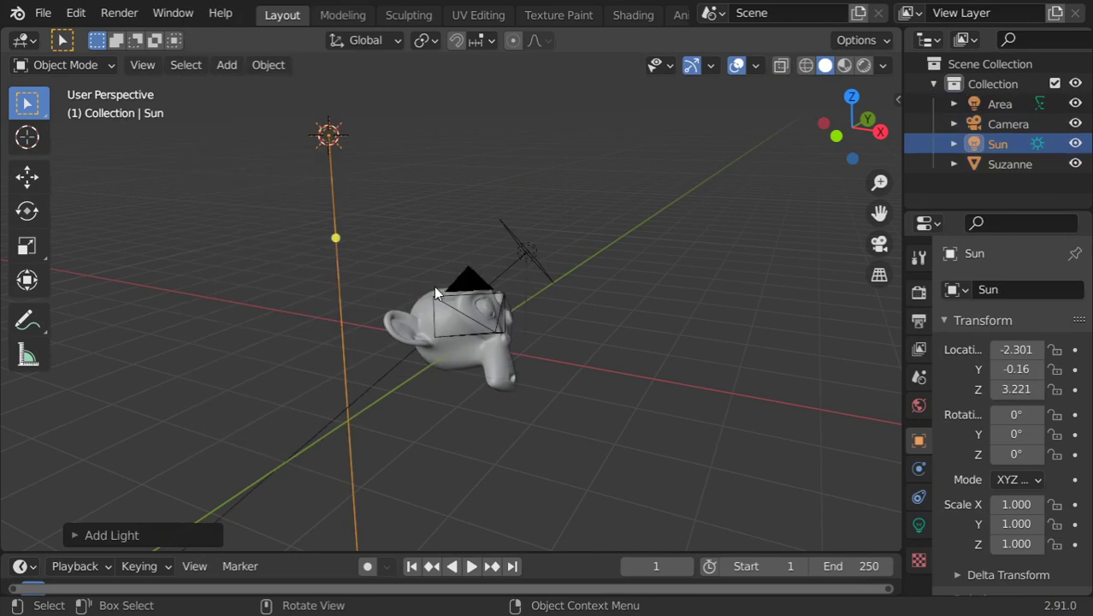
key("r")
key("r")
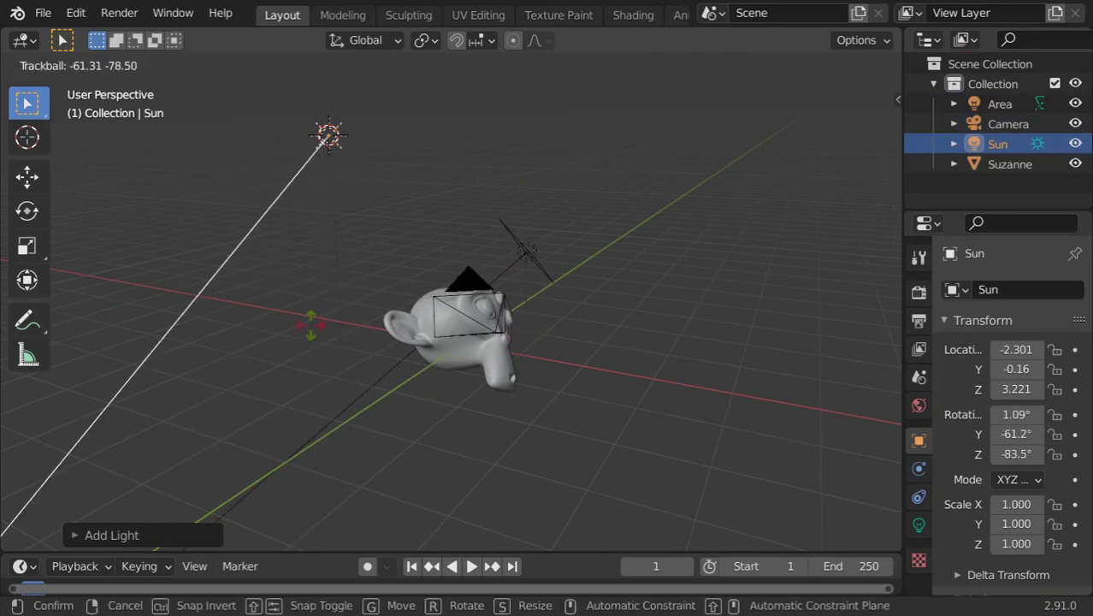
left_click(635, 326)
key("KP_0")
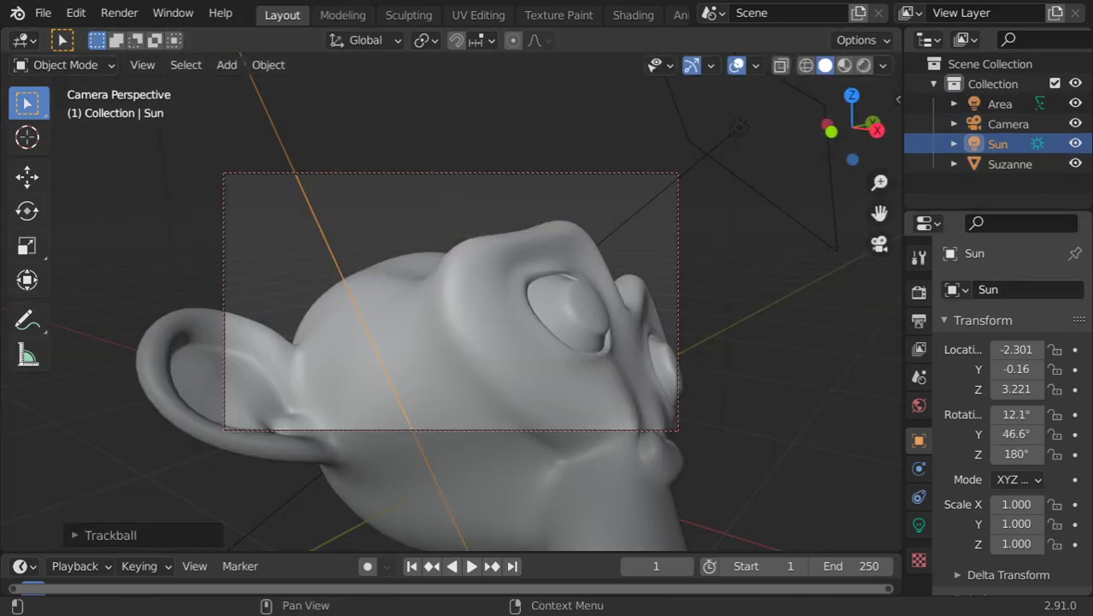
Render a test image with the Sun light, then close the render window
left_click(119, 13)
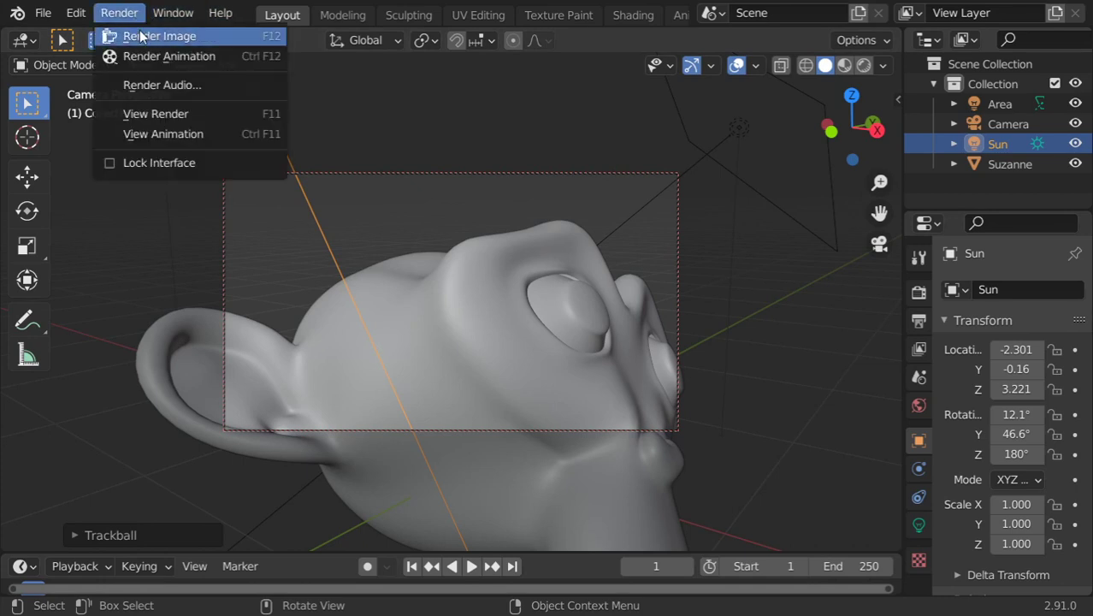
left_click(144, 34)
left_click_drag(1025, 44, 390, 29)
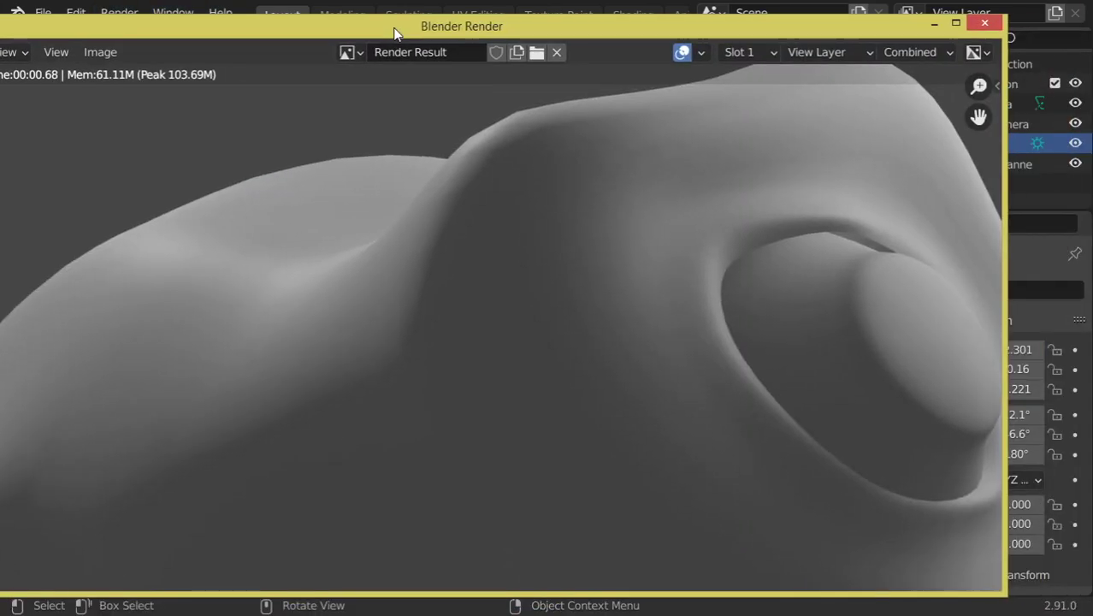
left_click(984, 22)
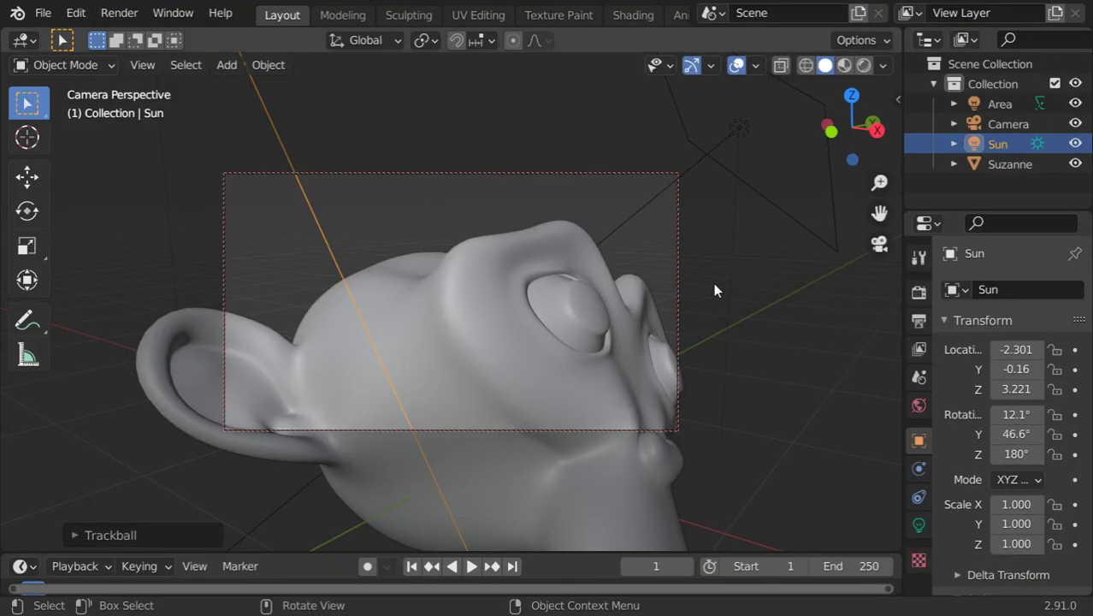
Switch to the Compositing workspace, enable Use Nodes, and move Render Layers left
scroll(597, 12, "down", 2)
scroll(615, 13, "down", 2)
left_click(639, 14)
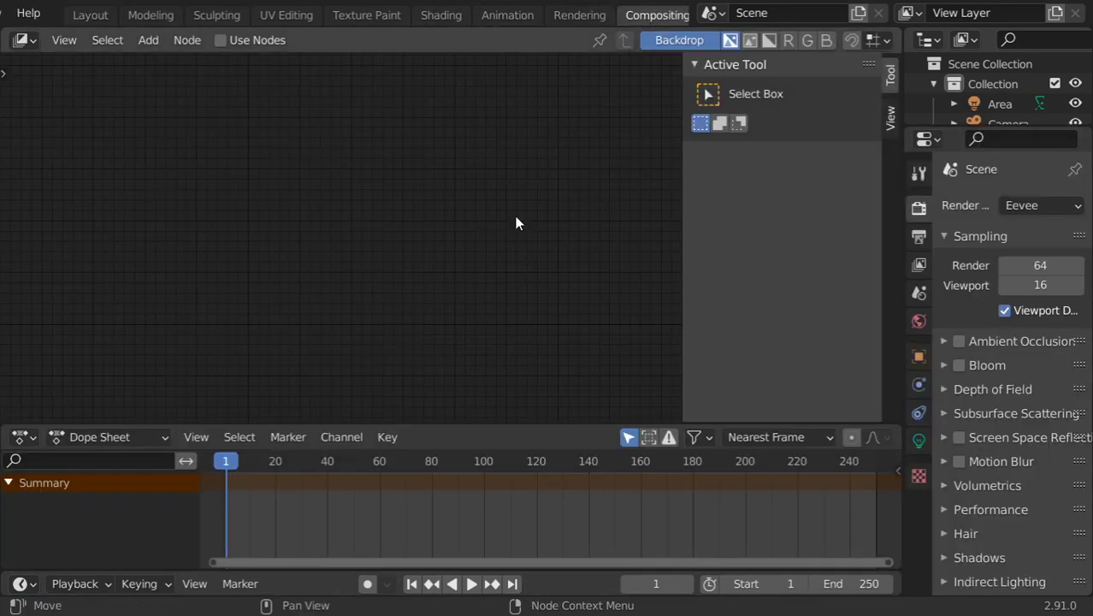
left_click(220, 40)
mouse_move(297, 154)
left_mouse_down()
mouse_move(400, 171)
mouse_move(184, 150)
left_mouse_up()
left_click(420, 161)
Add a Viewer node linked to Render Layers and place it below Composite
scroll(250, 165, "up", 2)
middle_click_drag(250, 164, 308, 192)
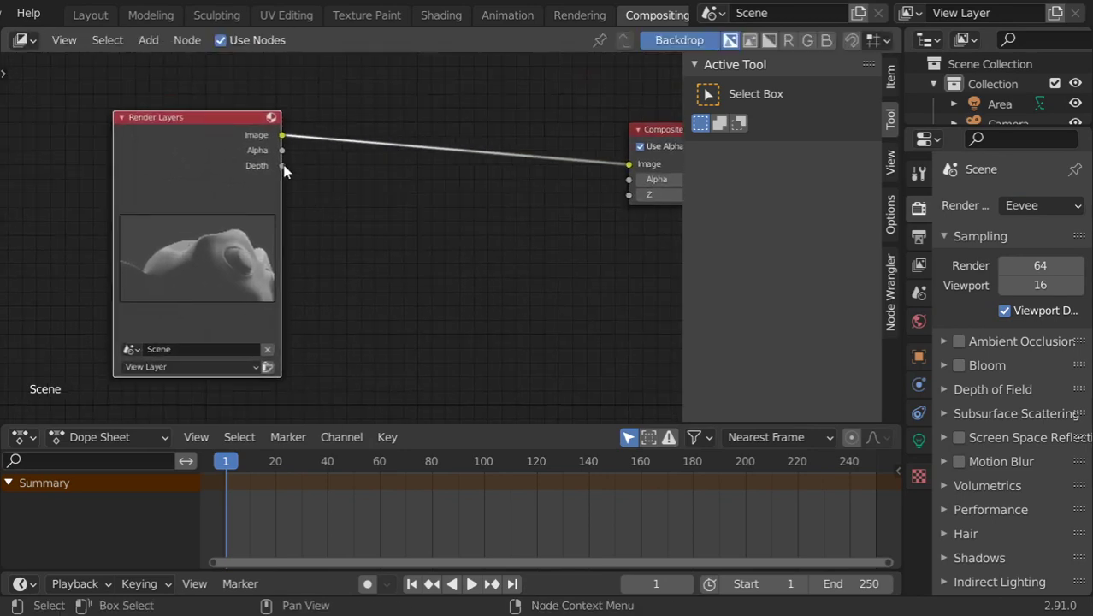
key("n")
middle_click_drag(376, 205, 295, 173)
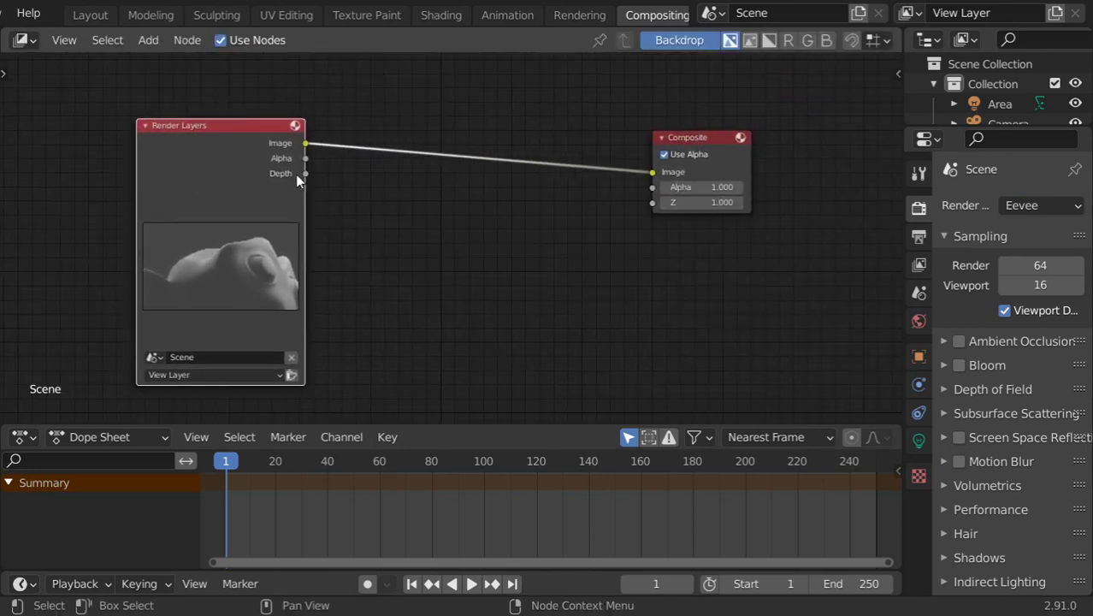
left_click(248, 127, "ctrl+shift")
left_click_drag(340, 94, 726, 269)
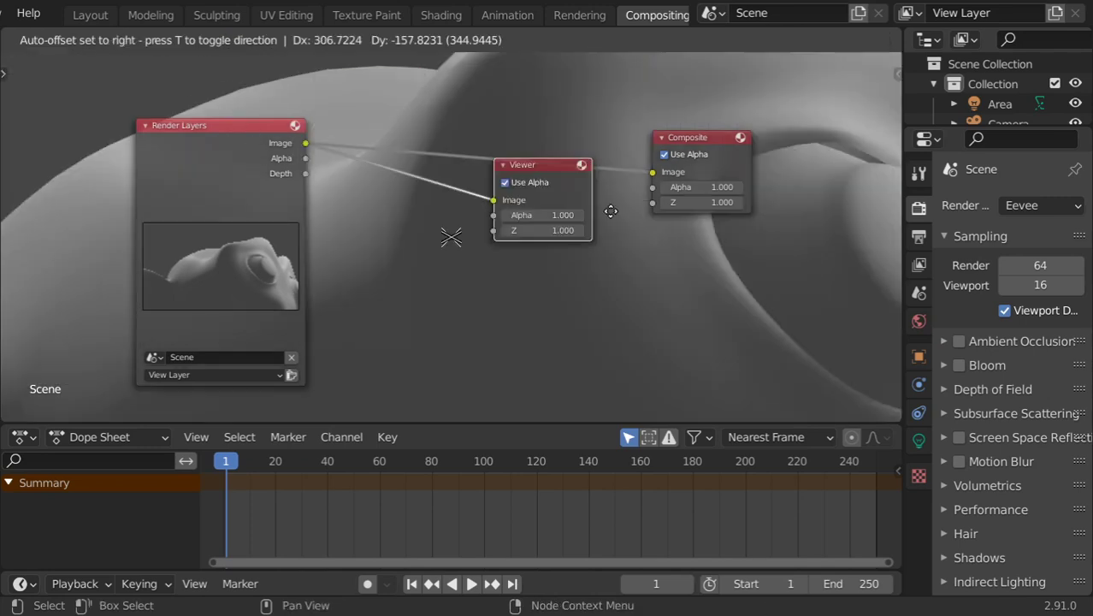
Shrink the backdrop to fit and feed the Depth pass into the Viewer
key("alt+v")
key("alt+v")
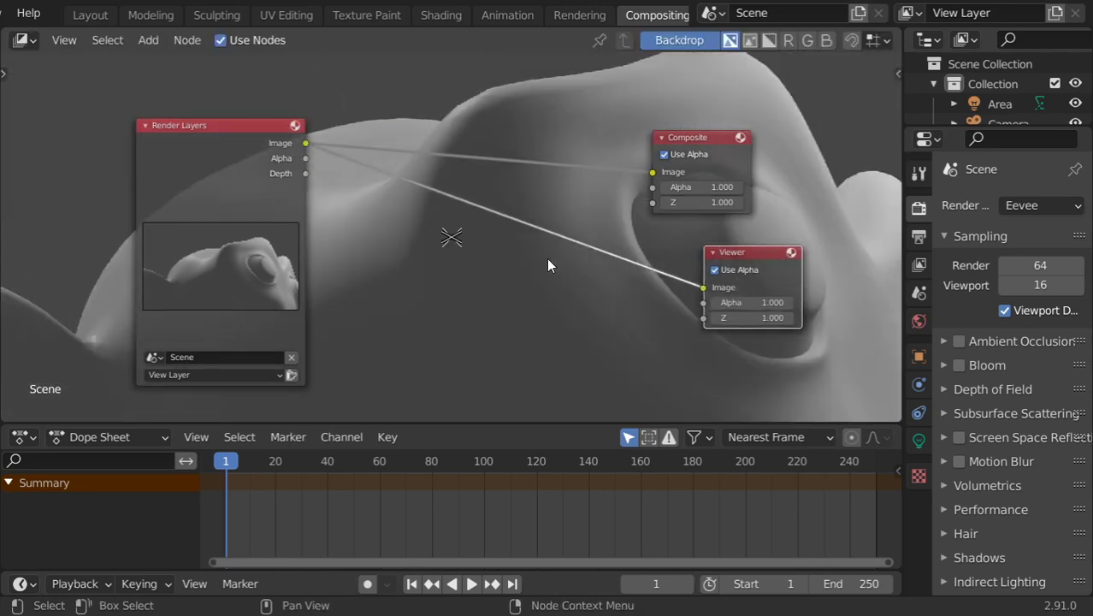
key("alt+v")
key("alt+v")
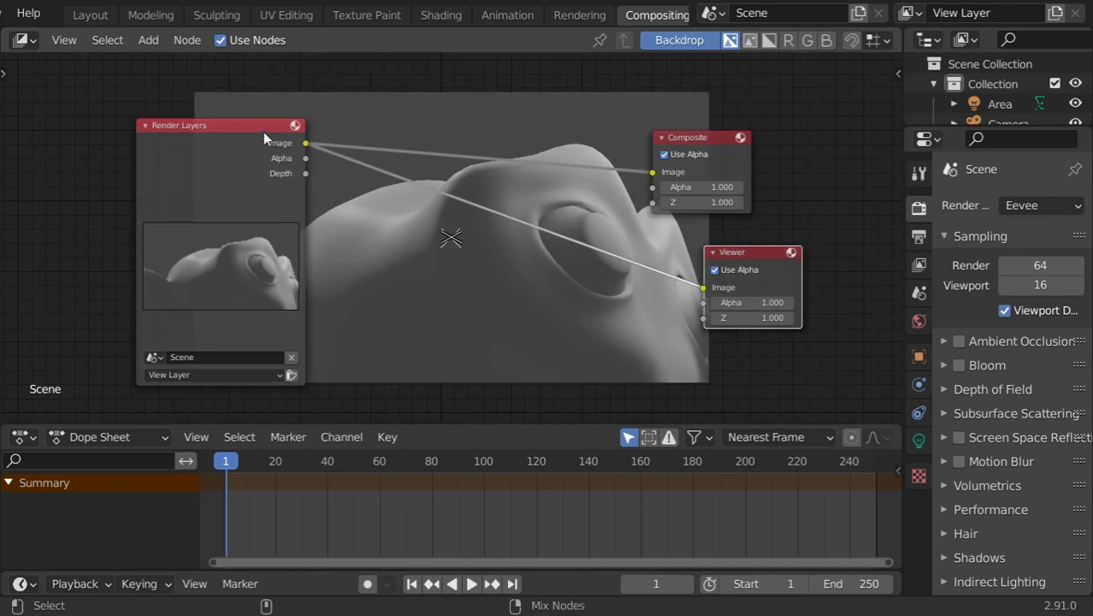
left_click(264, 137, "ctrl+shift")
left_click(253, 142, "ctrl+shift")
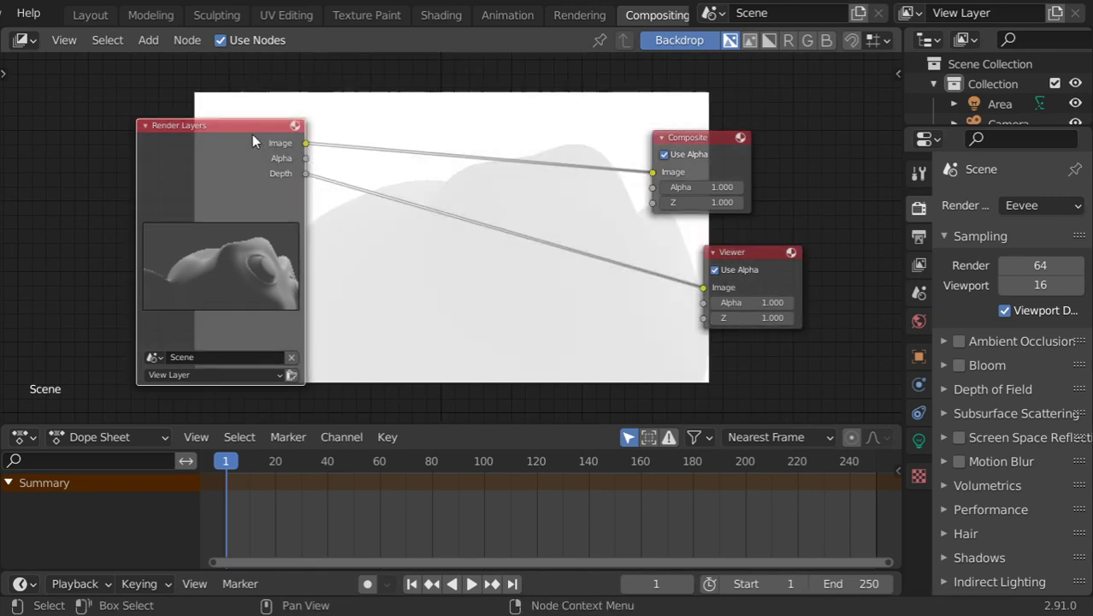
left_click(252, 134, "ctrl+shift")
left_click(252, 134, "ctrl+shift")
left_click(266, 148, "ctrl+shift")
Search 'map' and drop a Map Range node onto the Depth–Viewer link
key("shift+a")
left_click(429, 202)
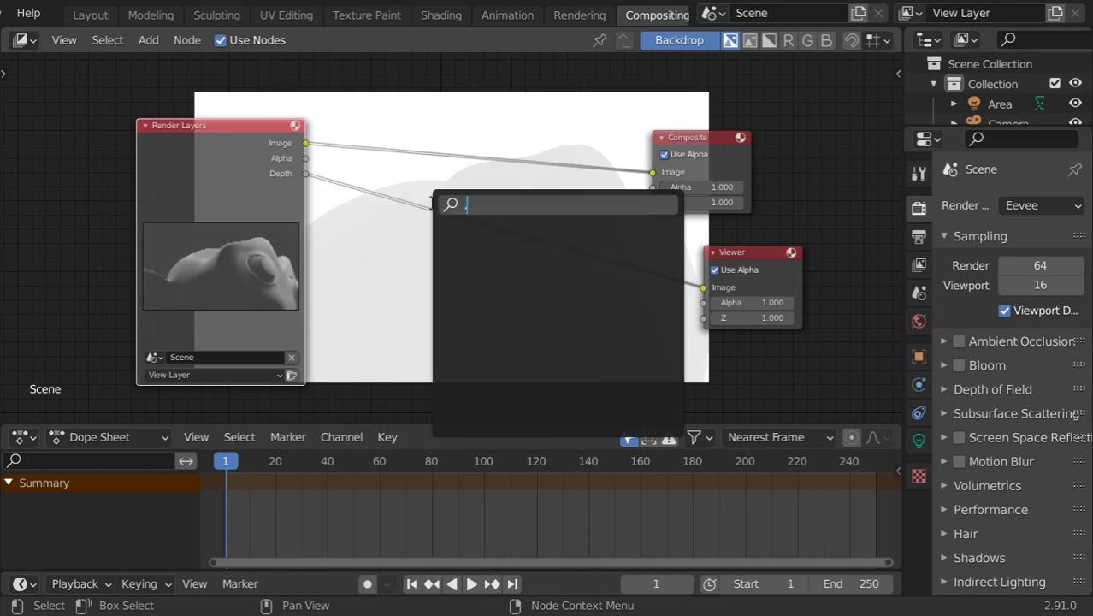
type("ma")
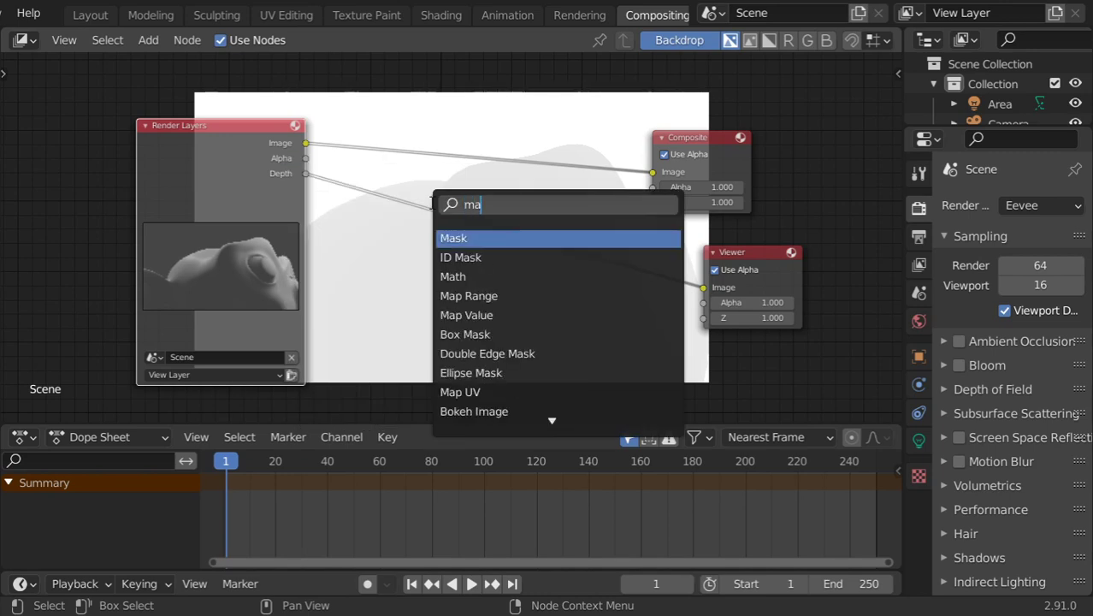
type("p")
left_click(469, 240)
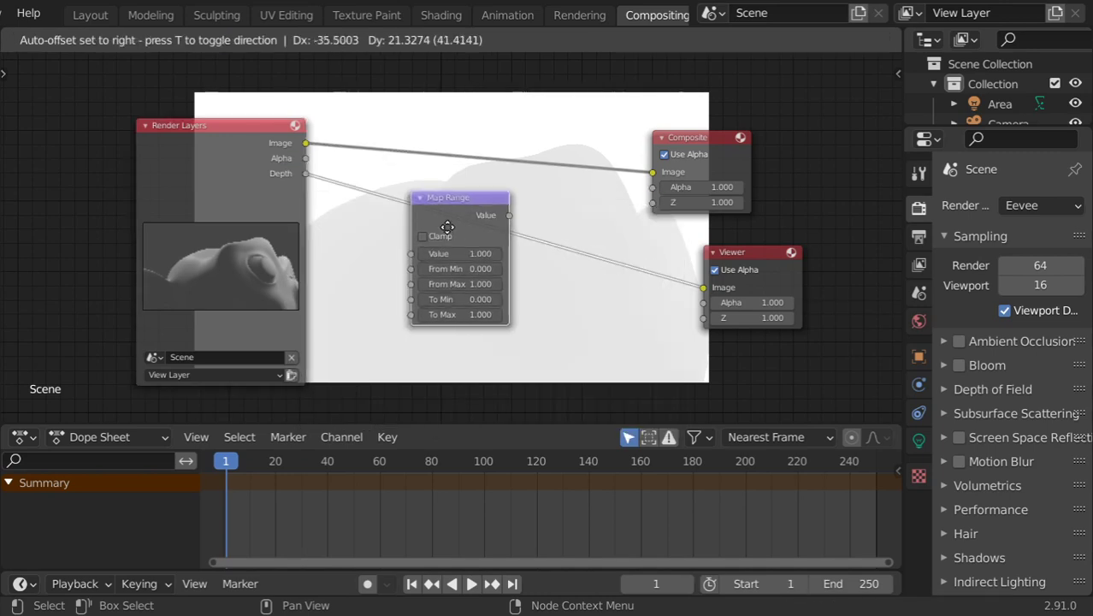
left_click(449, 230)
Try Map Range From Max values of 5, about 146, 50, 26 and 15
left_click(458, 278)
type("5")
key("Return")
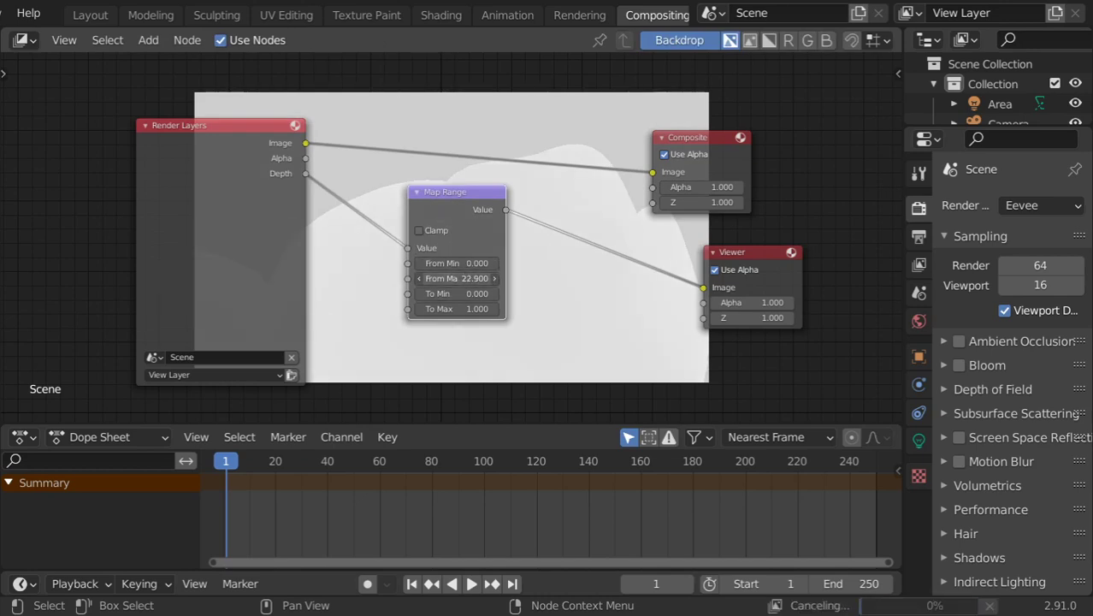
left_click_drag(458, 278, 482, 279)
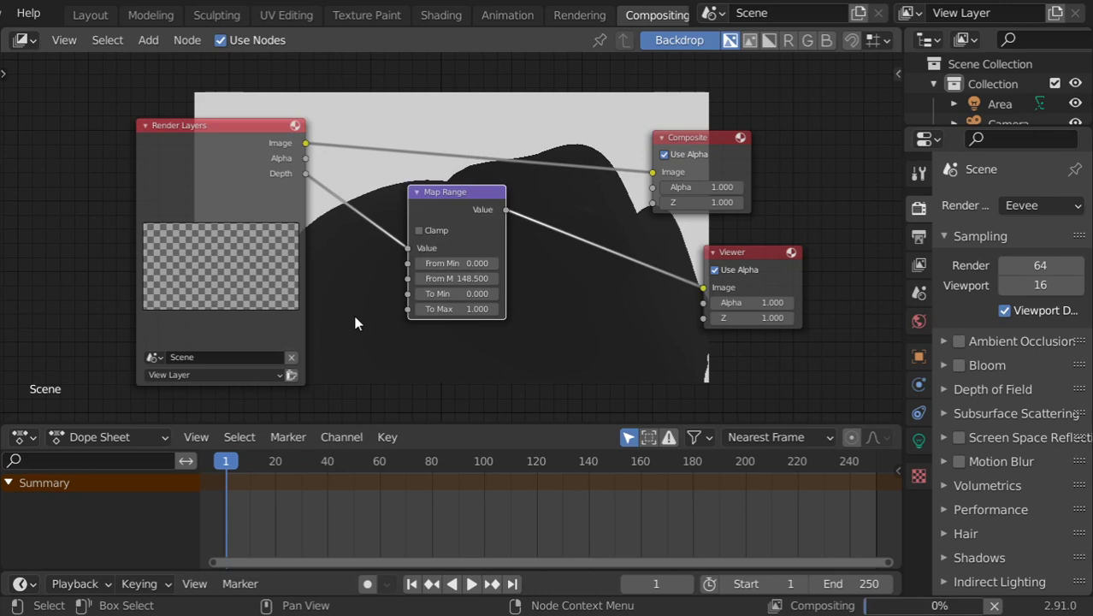
left_click(482, 279)
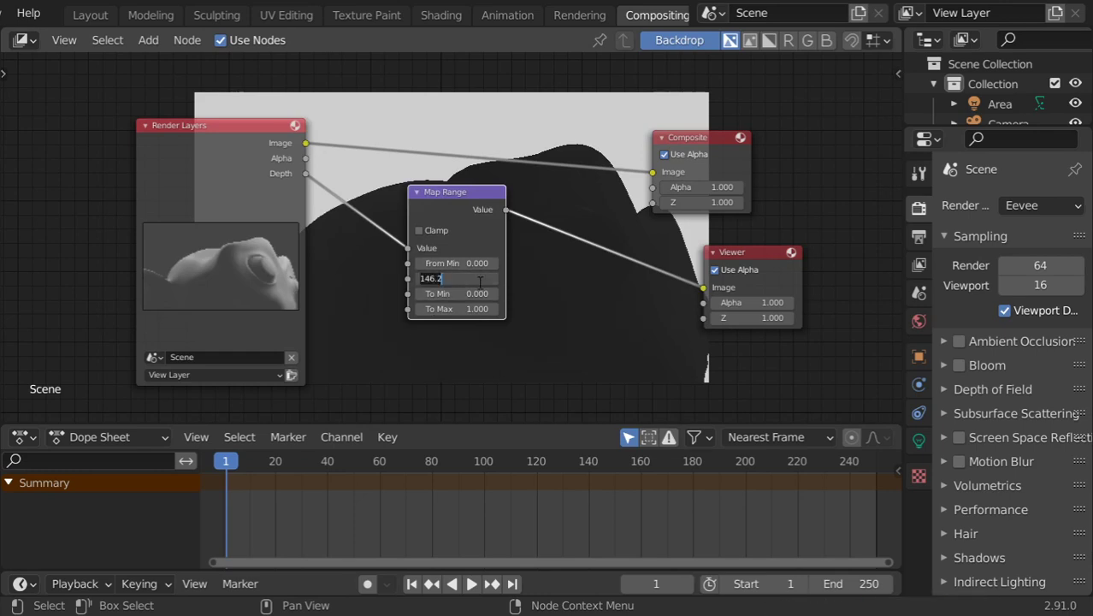
key("Return")
left_click(478, 280)
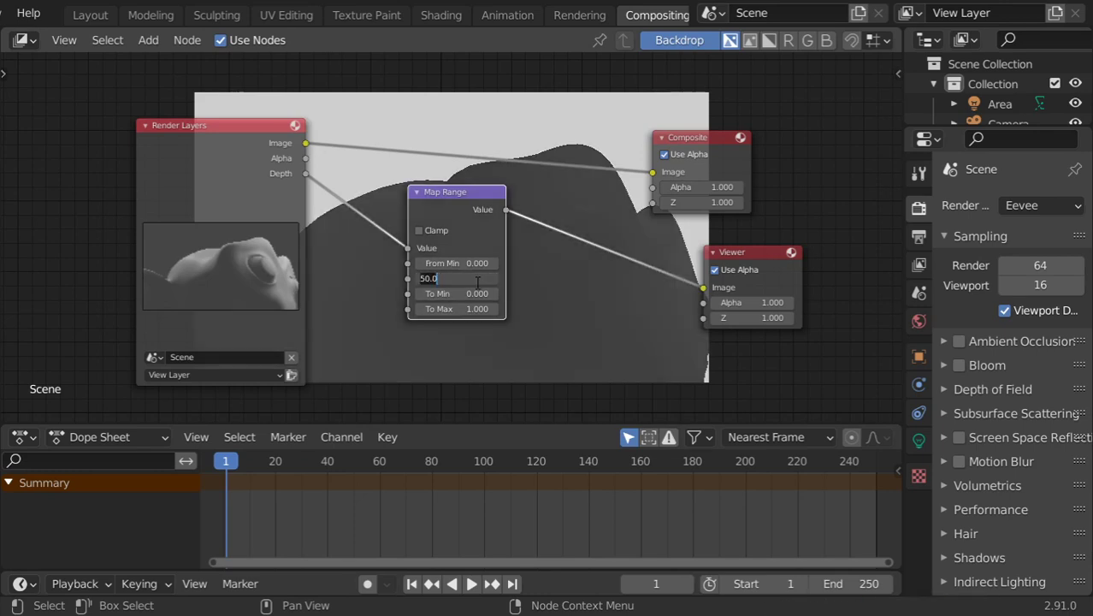
type("26.000")
key("Return")
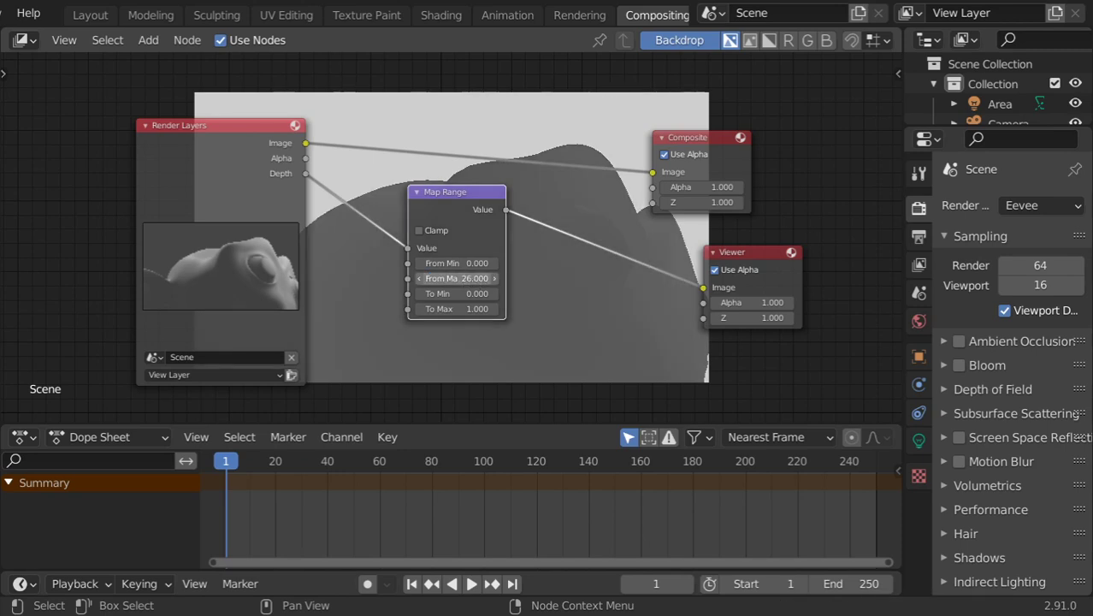
left_click(467, 280)
type("15.000")
key("Return")
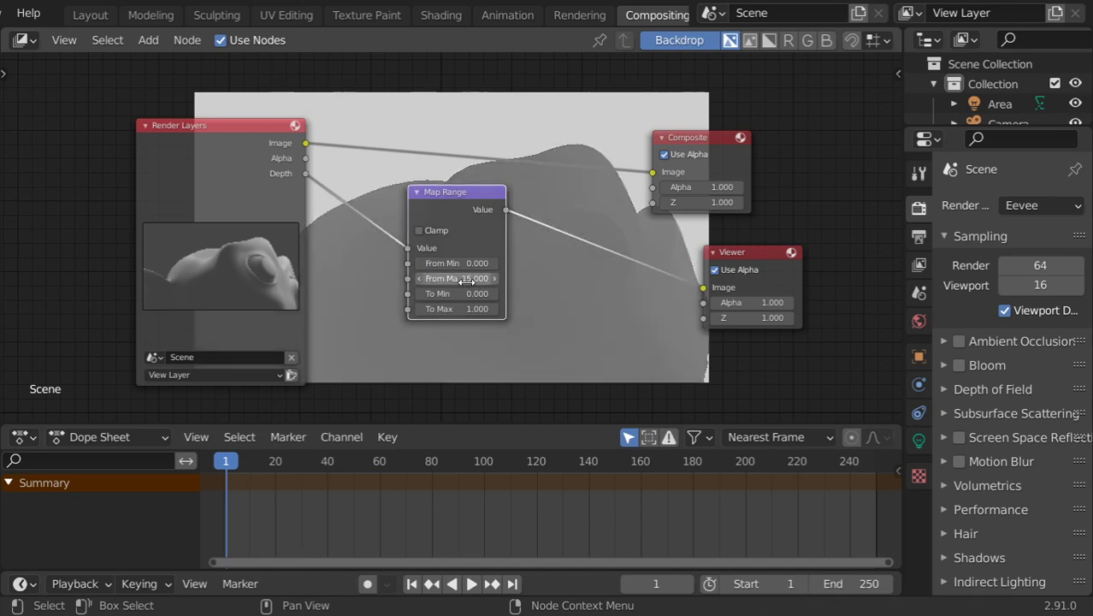
Test From Max at 10, 9 and 5, settling on 10
left_click(467, 281)
type("10.000")
key("Return")
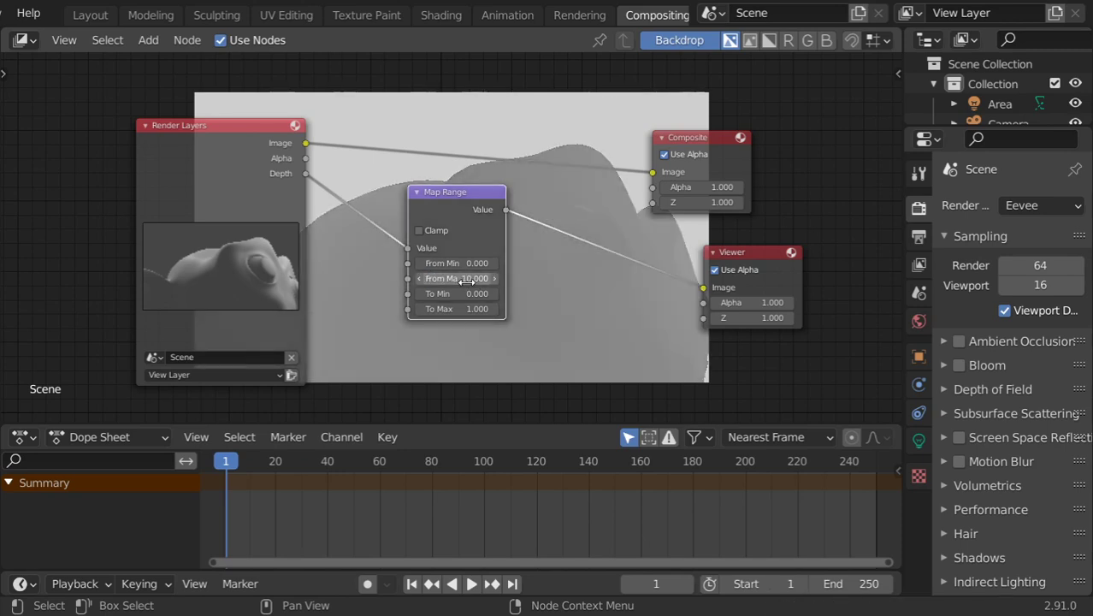
left_click_drag(466, 281, 460, 282)
left_click(470, 280)
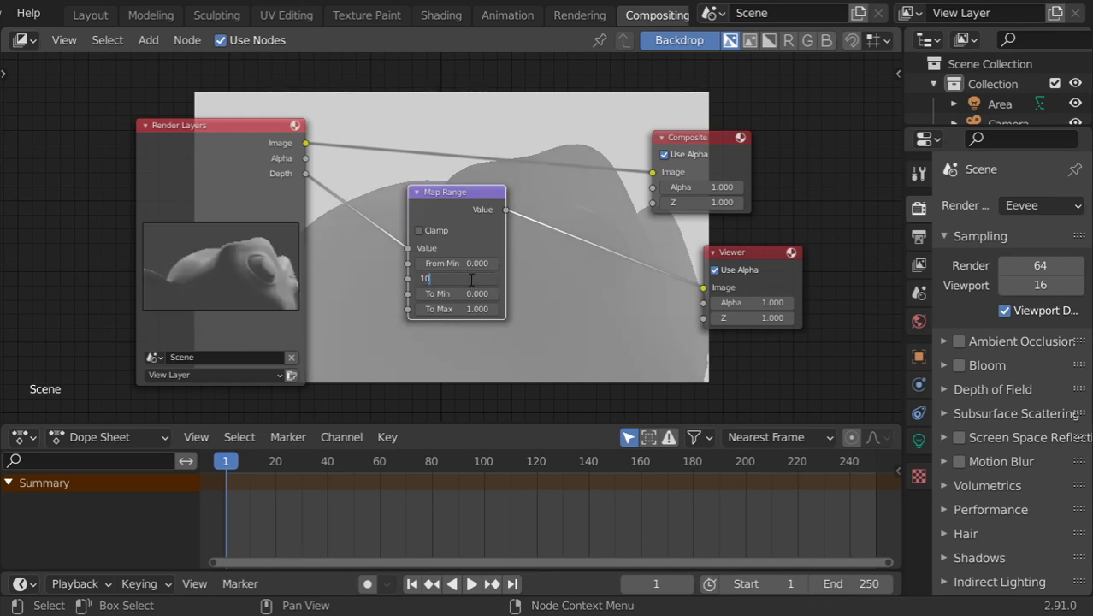
key("Return")
left_click(469, 279)
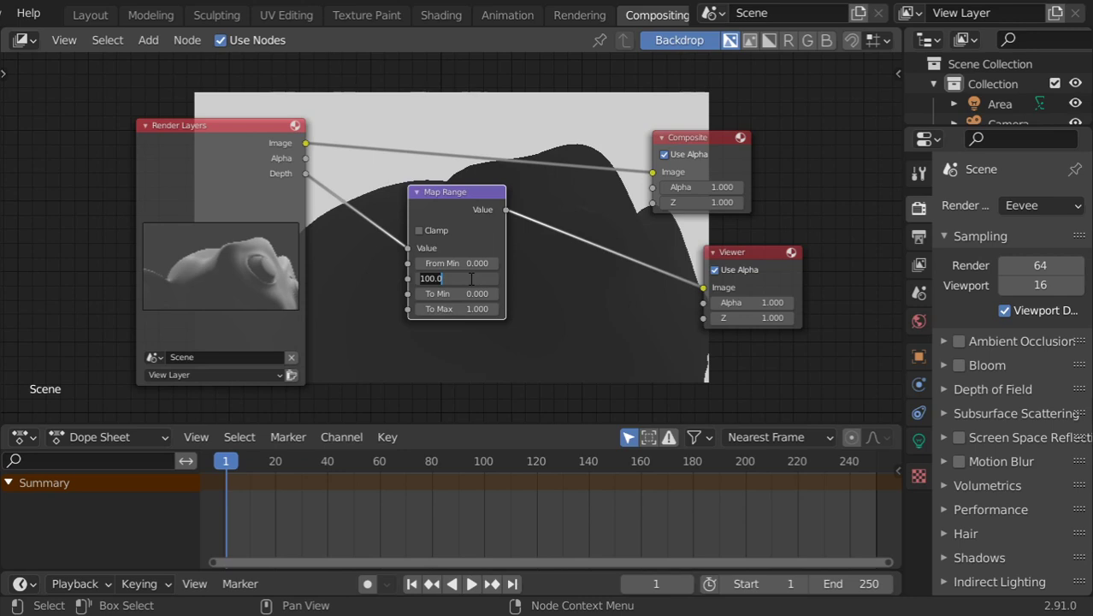
key("Return")
left_click(468, 279)
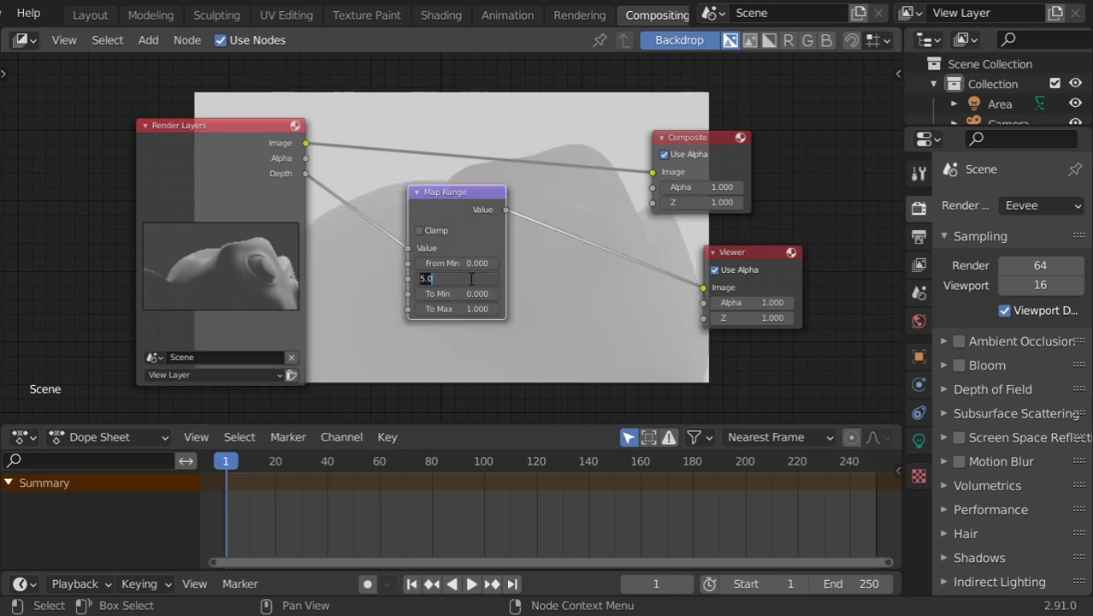
key("Return")
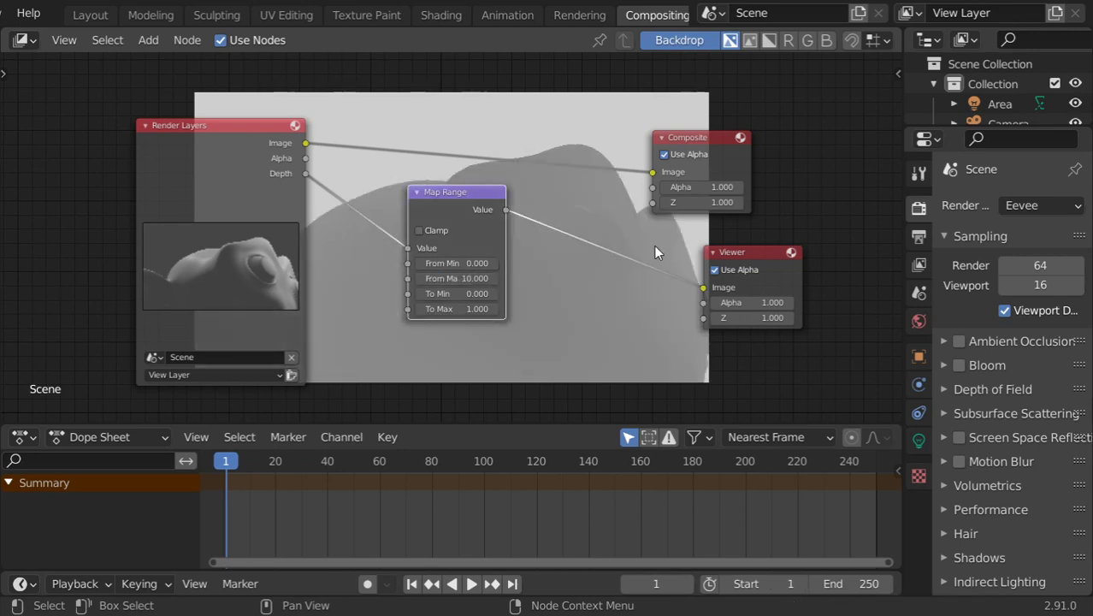
Reposition the Map Range node lower in the node view
left_click_drag(468, 190, 497, 287)
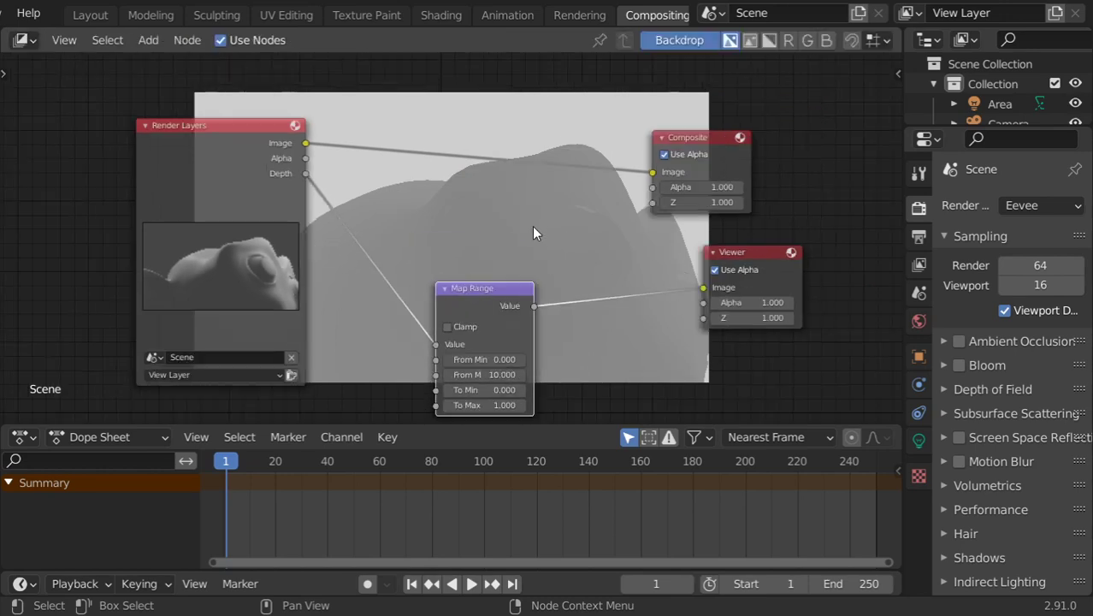
middle_click_drag(532, 232, 549, 202)
mouse_move(481, 258)
left_mouse_down()
mouse_move(483, 240)
mouse_move(505, 223)
left_mouse_up()
Try From Min at 2.5, then set From Min back to 0
left_click_drag(492, 291, 518, 293)
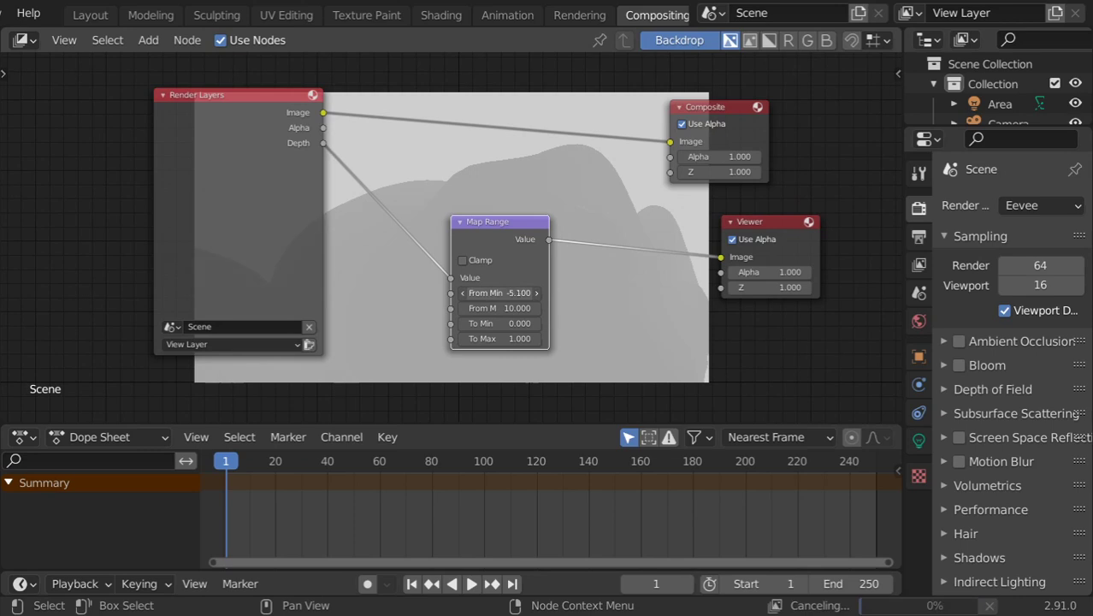
left_click(518, 293)
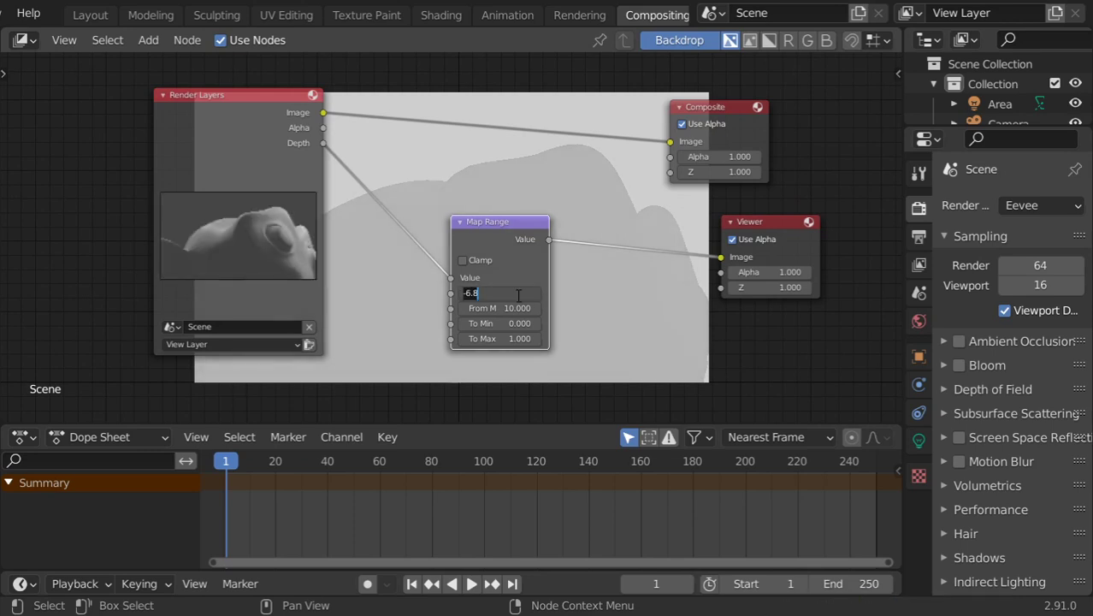
key("Return")
mouse_move(518, 294)
left_mouse_down()
mouse_move(507, 293)
mouse_move(520, 293)
left_mouse_up()
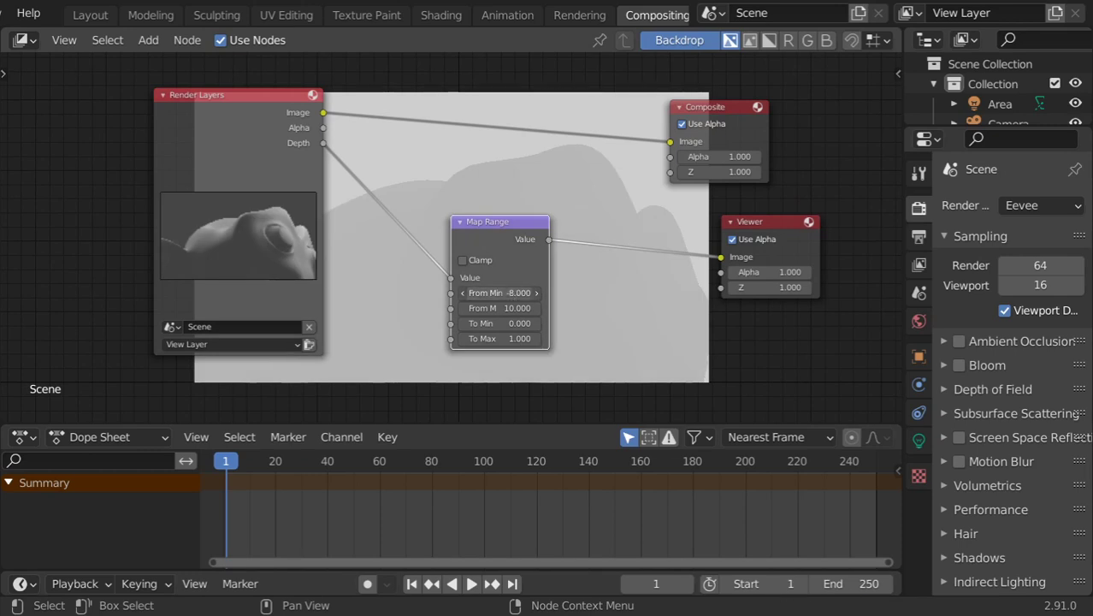
left_click(520, 293)
type("0")
key("Return")
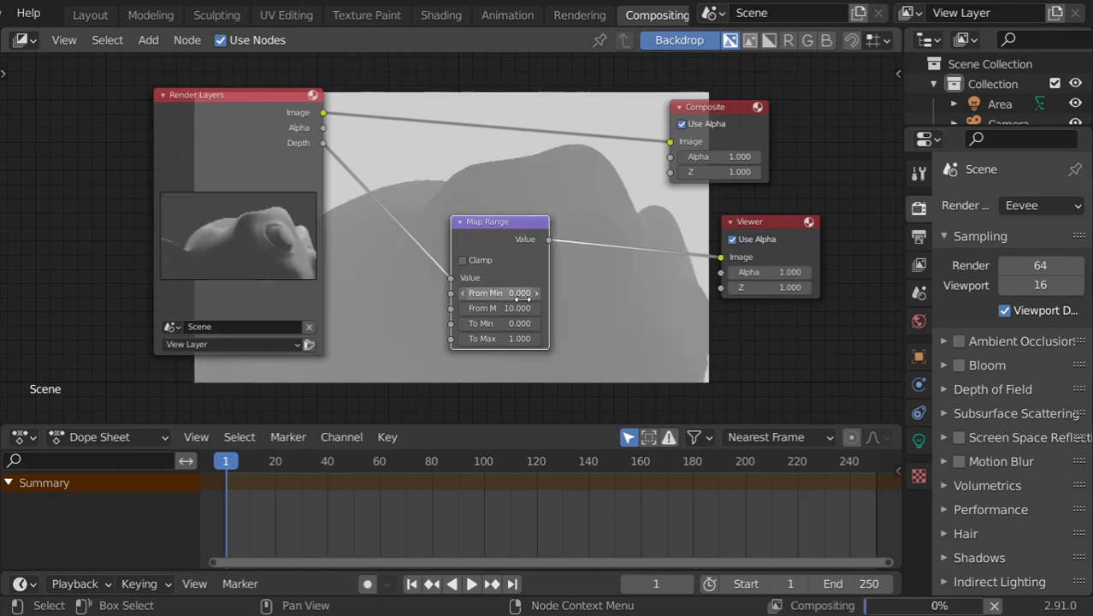
Test From Max values of 20, 10 and 8
left_click(525, 309)
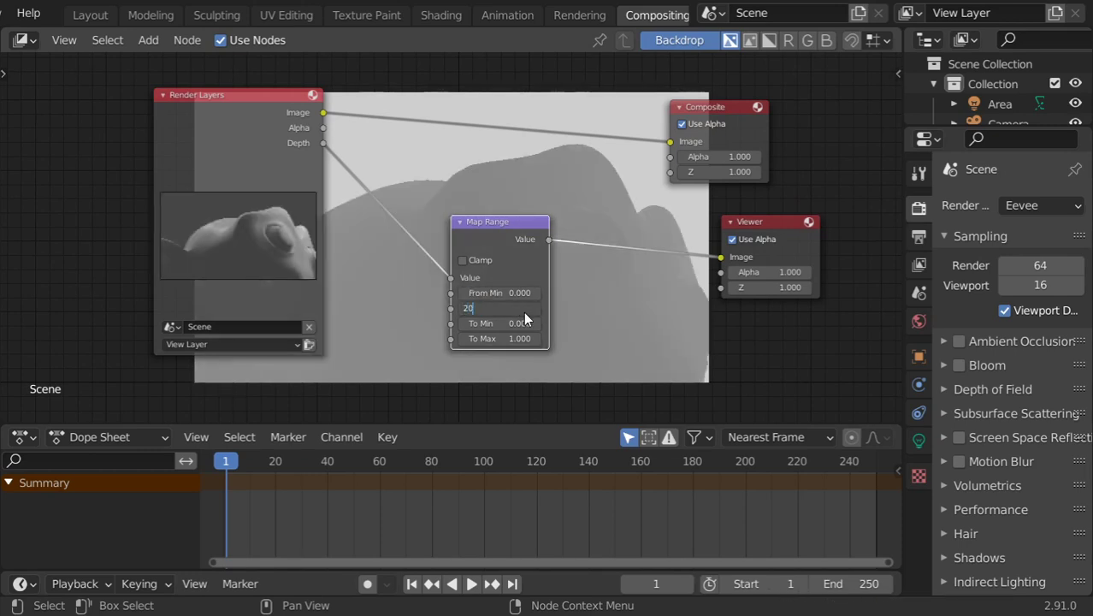
key("Return")
left_click(525, 311)
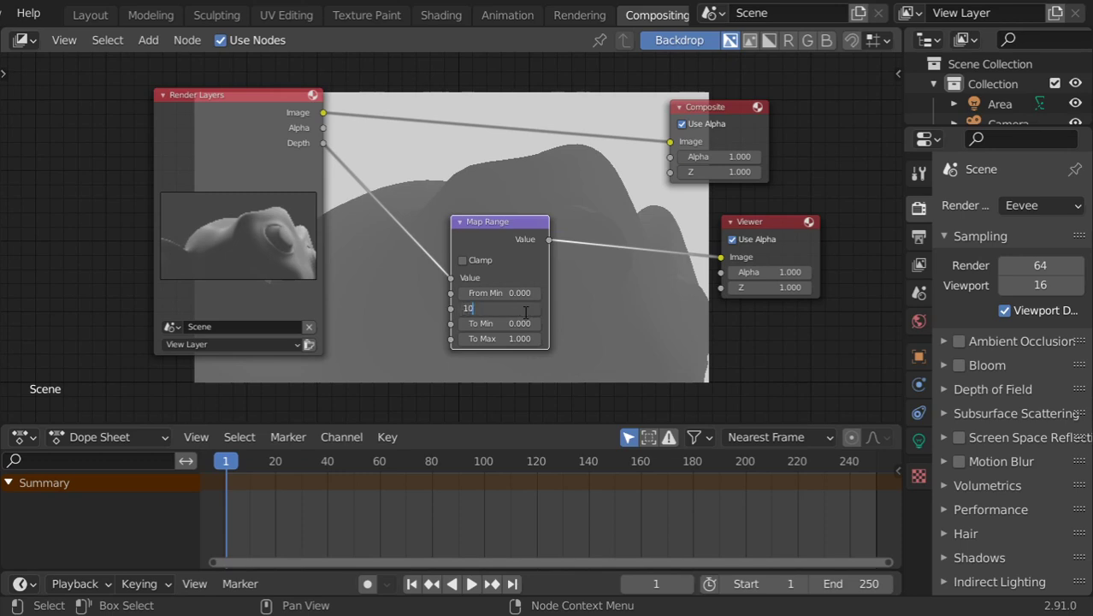
key("Return")
left_click(525, 311)
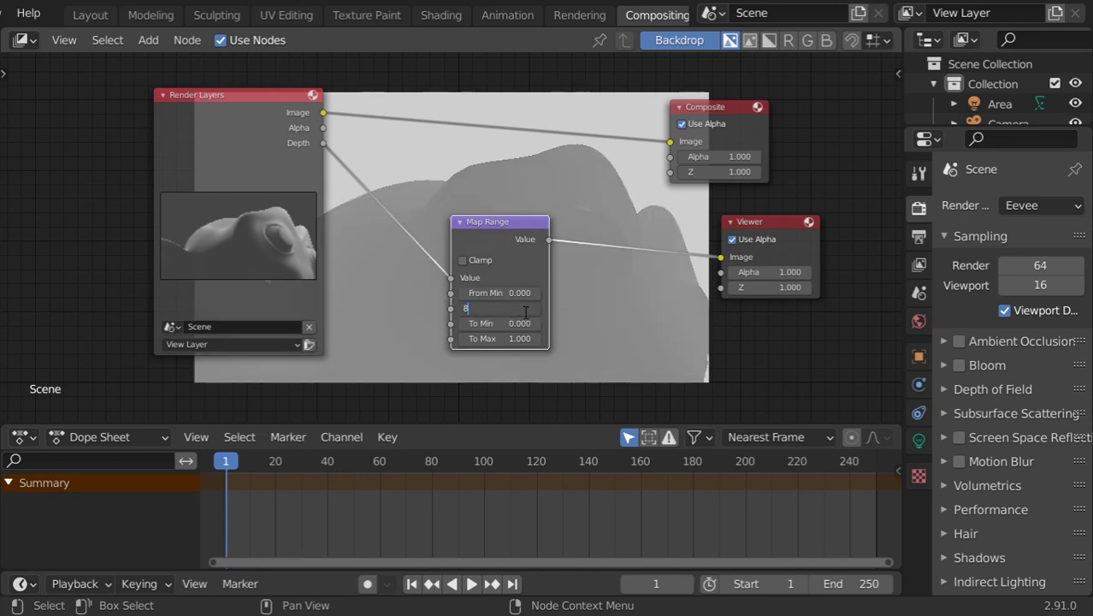
key("Return")
left_click(525, 313)
type("8")
key("Return")
Try From Max 100 and 150, settle on 25, and nudge Map Range lower
left_click(525, 312)
type("100")
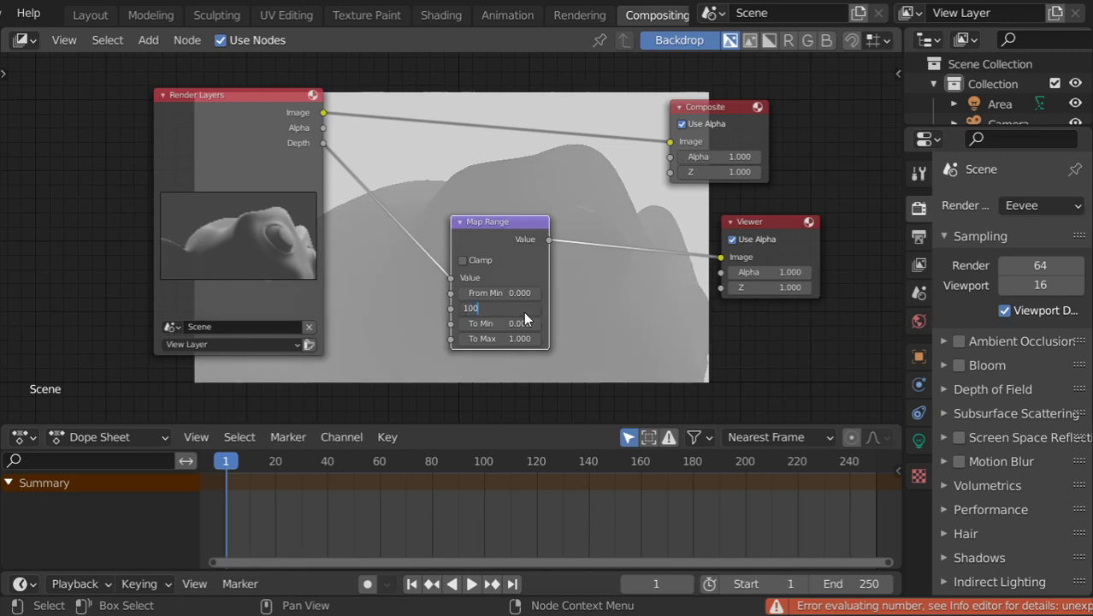
key("Return")
left_click(525, 311)
type("150")
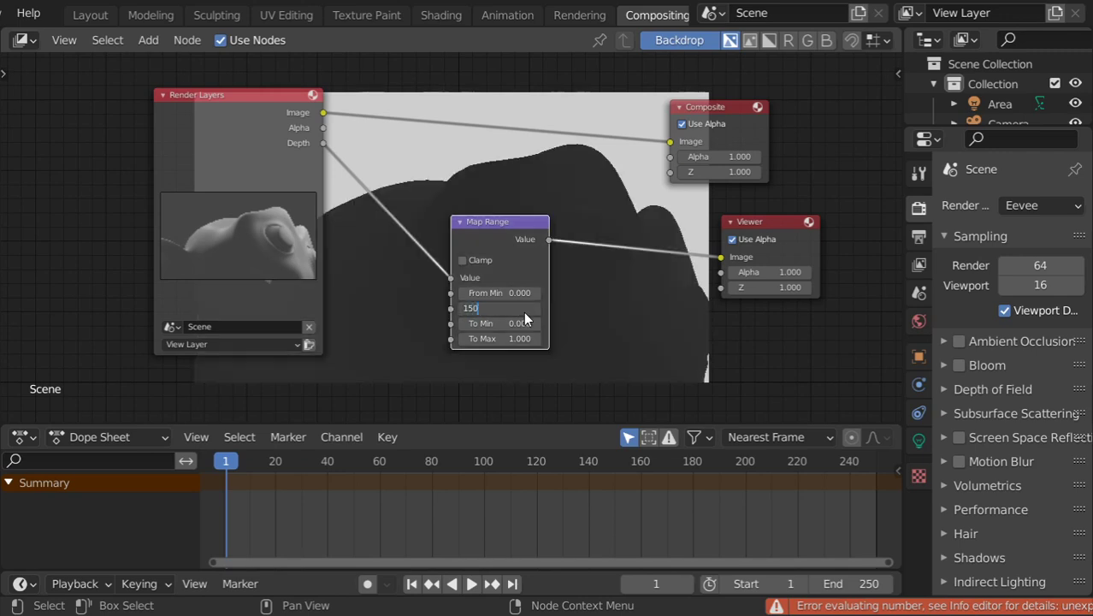
key("Return")
left_click(525, 311)
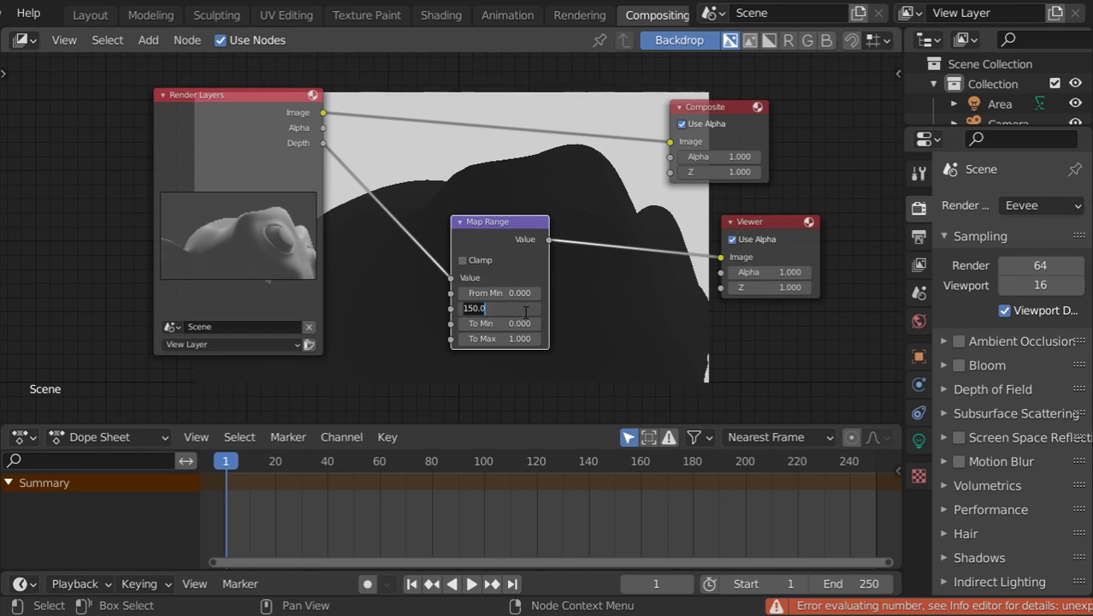
type("25")
key("Return")
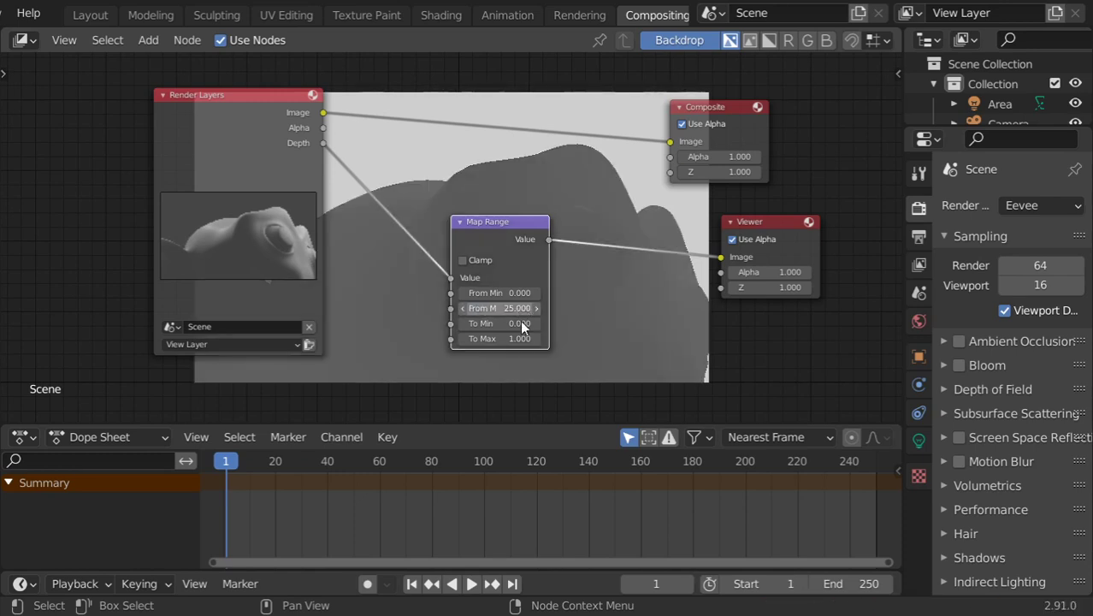
key("g")
left_click(452, 225)
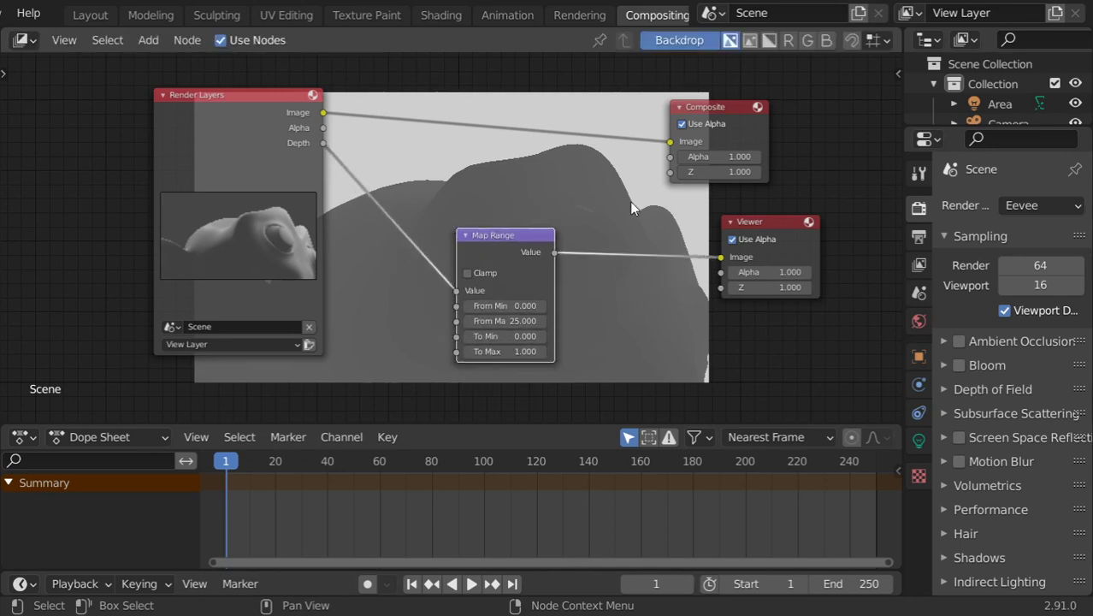
Drag the Viewer node down-left, then up beside the Map Range node
left_click_drag(759, 216, 727, 257)
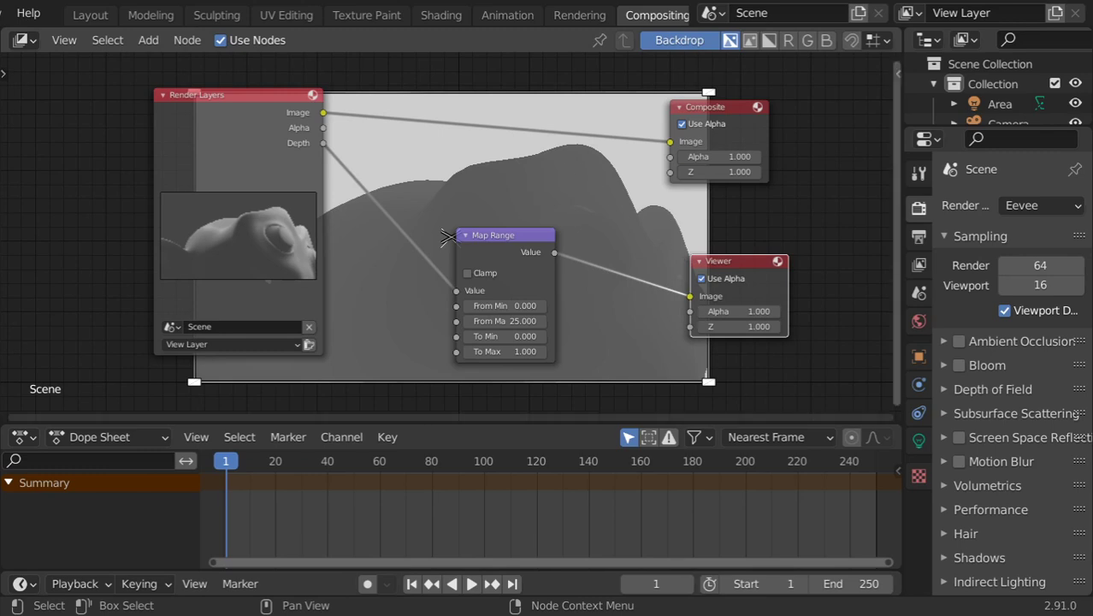
mouse_move(715, 268)
left_mouse_down()
mouse_move(702, 248)
mouse_move(727, 271)
mouse_move(726, 243)
left_mouse_up()
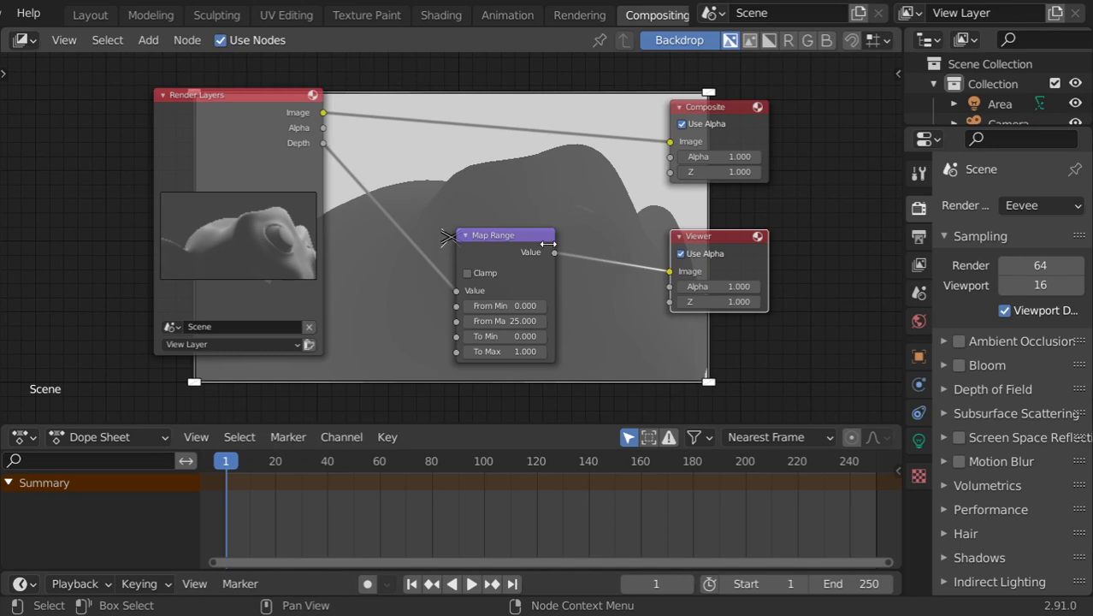
scroll(62, 18, "up", 5)
scroll(61, 17, "up", 2)
Turn the node area into a 3D Viewport and delete all objects
left_click(38, 40)
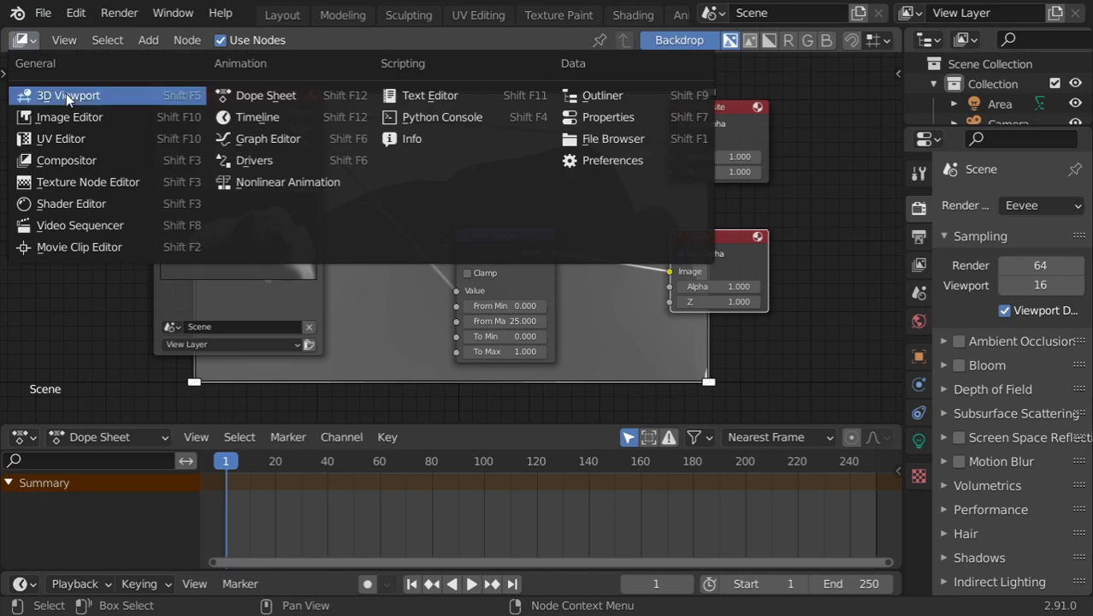
left_click(66, 94)
scroll(367, 199, "down", 3)
key("a")
key("Delete")
Add a plane, move it, and scale it up about four times
key("shift+a")
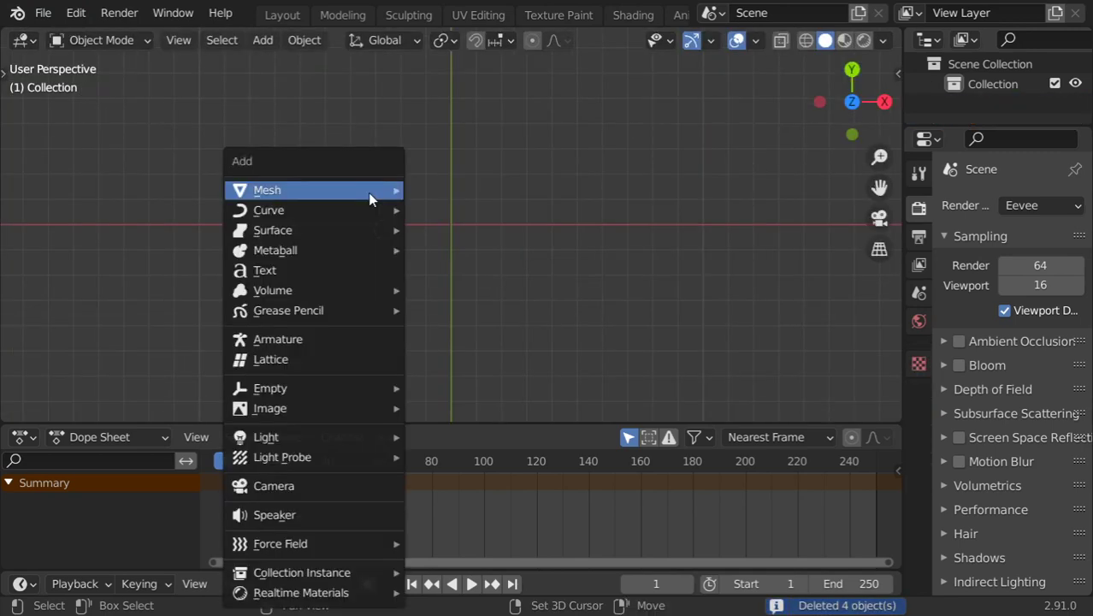
left_click(432, 187)
middle_click_drag(500, 253, 446, 199)
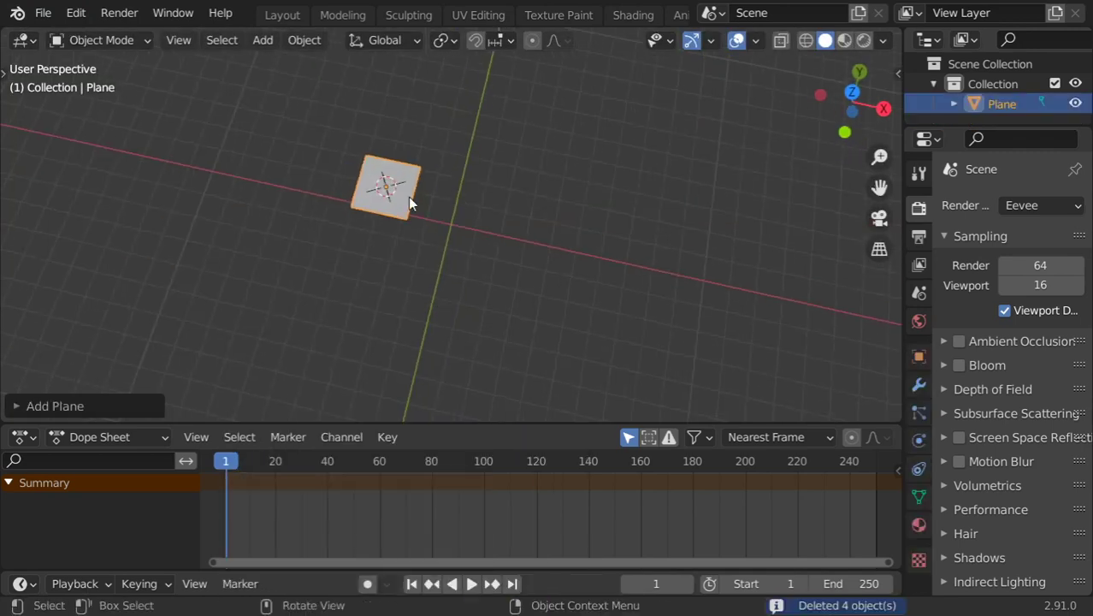
key("g")
left_click(479, 231)
key("s")
left_click(727, 395)
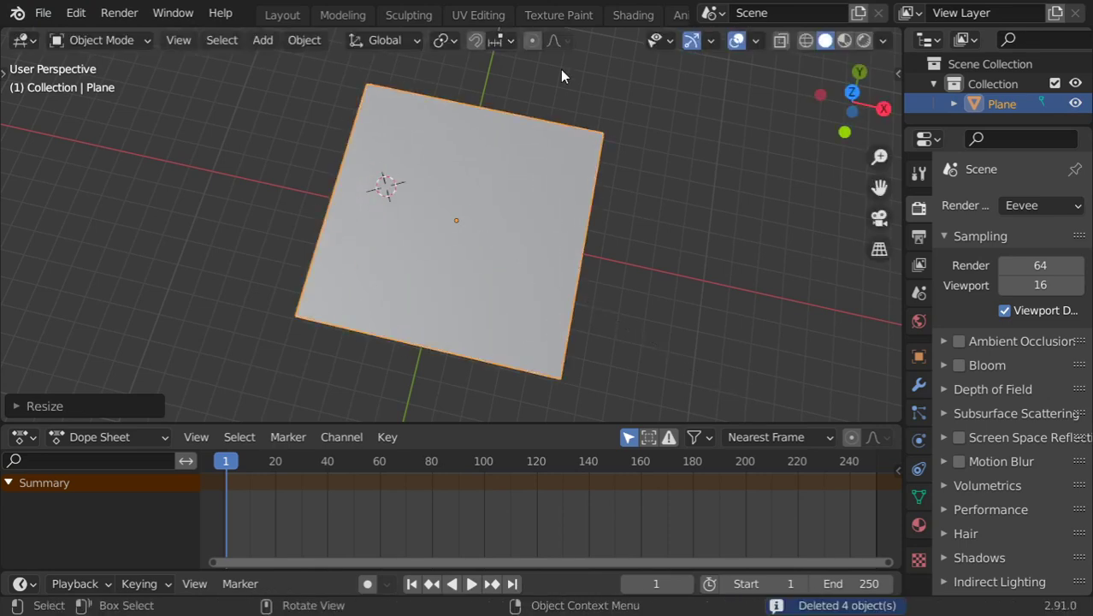
Give the plane a new material and delete its default Principled BSDF node
middle_click_drag(531, 190, 541, 267)
scroll(585, 304, "up", 2)
left_click(625, 363)
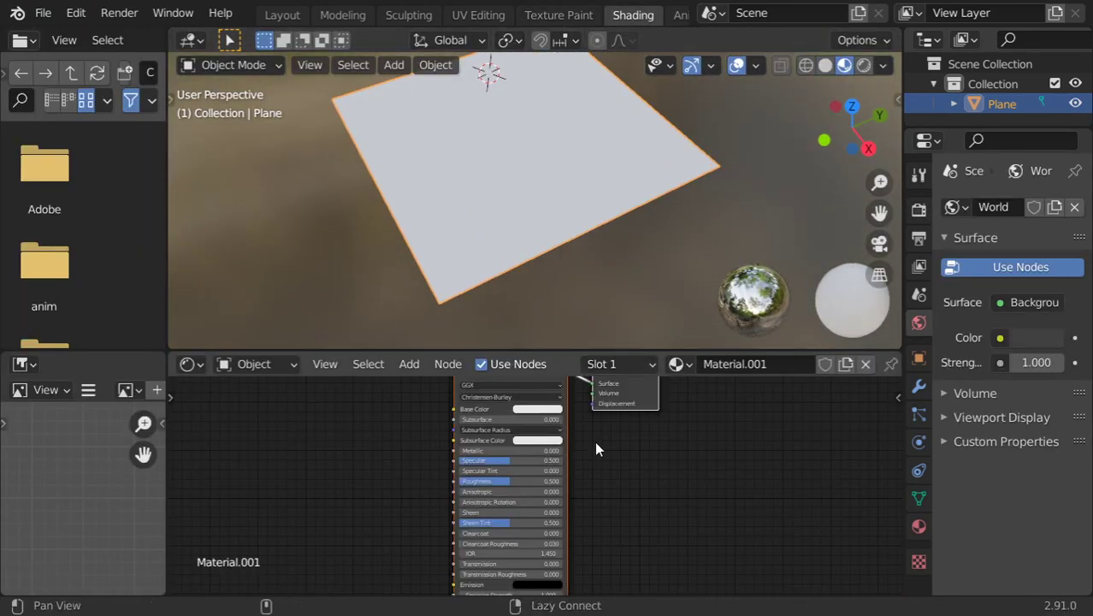
middle_click_drag(594, 440, 629, 474)
left_click(622, 454)
key("x")
Add a Diffuse BSDF node through node search, left of the Material Output
key("shift+a")
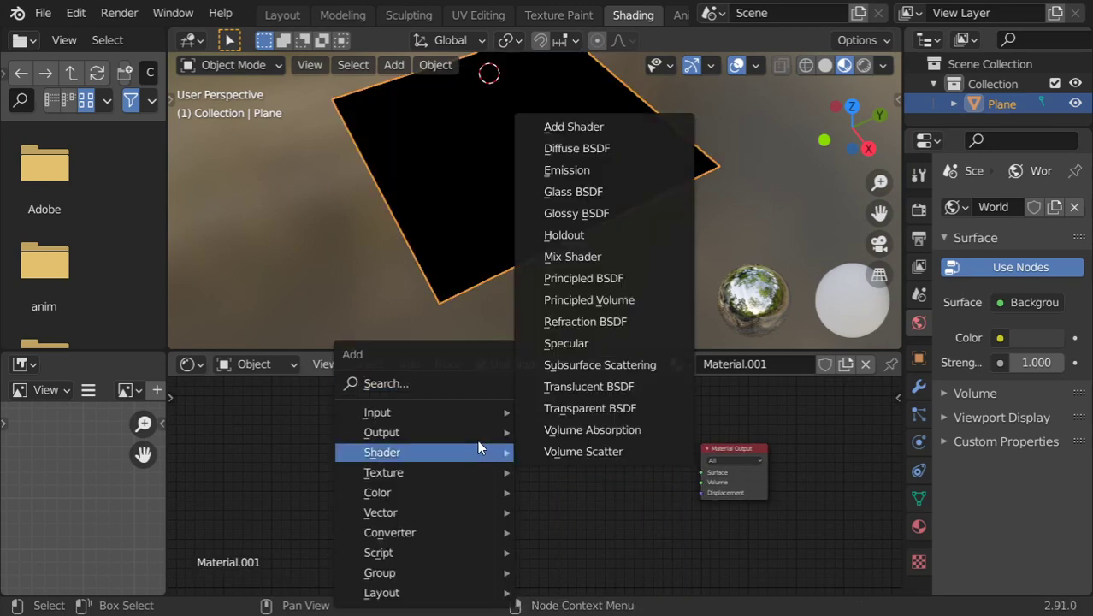
left_click(421, 388)
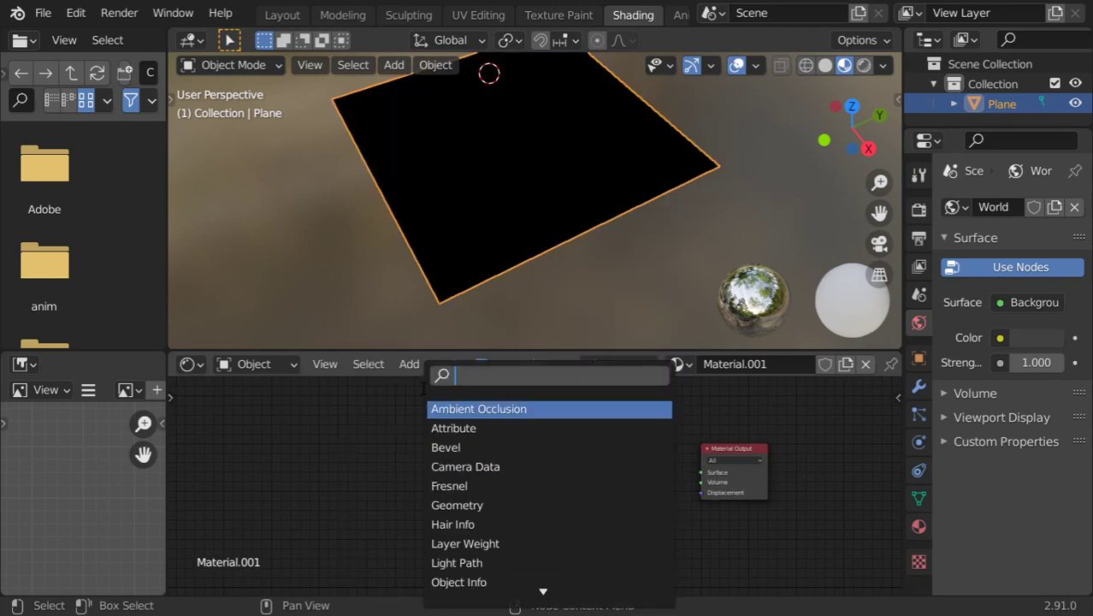
type("d")
key("BackSpace")
type("di")
key("Return")
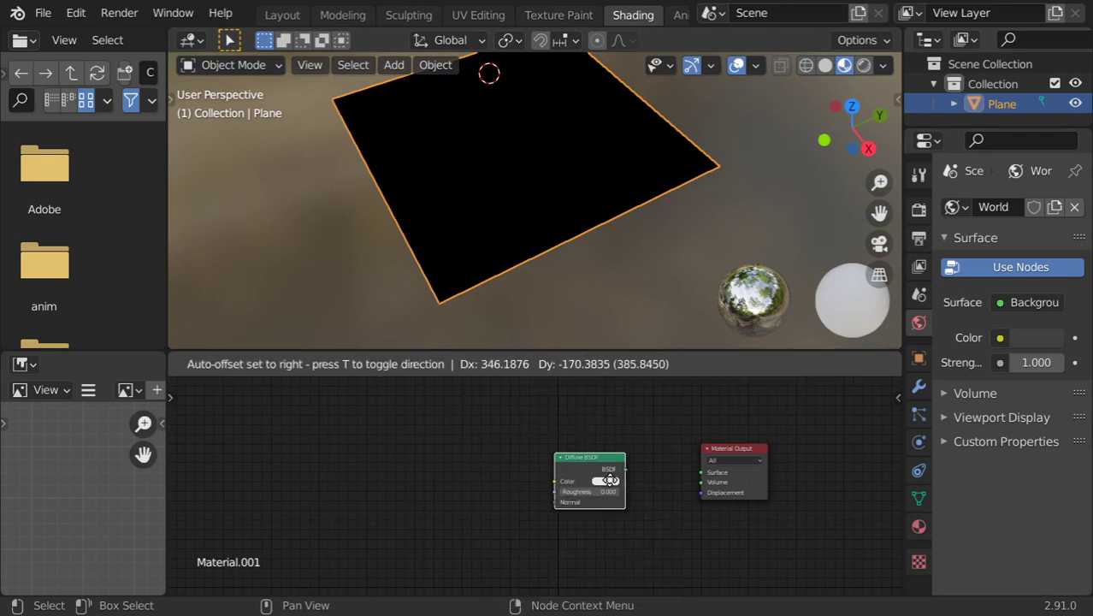
left_click(582, 470)
Add a Voronoi Texture node on the left and preview its Distance output on the plane
key("shift+a")
left_click(378, 385)
type("va")
key("BackSpace")
type("a")
key("BackSpace")
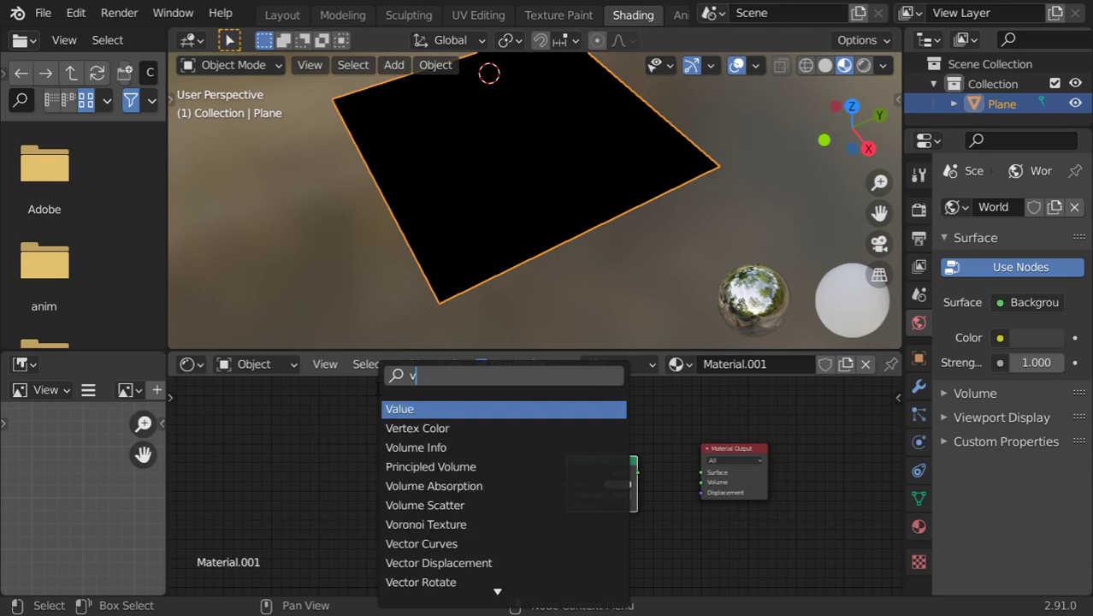
type("o")
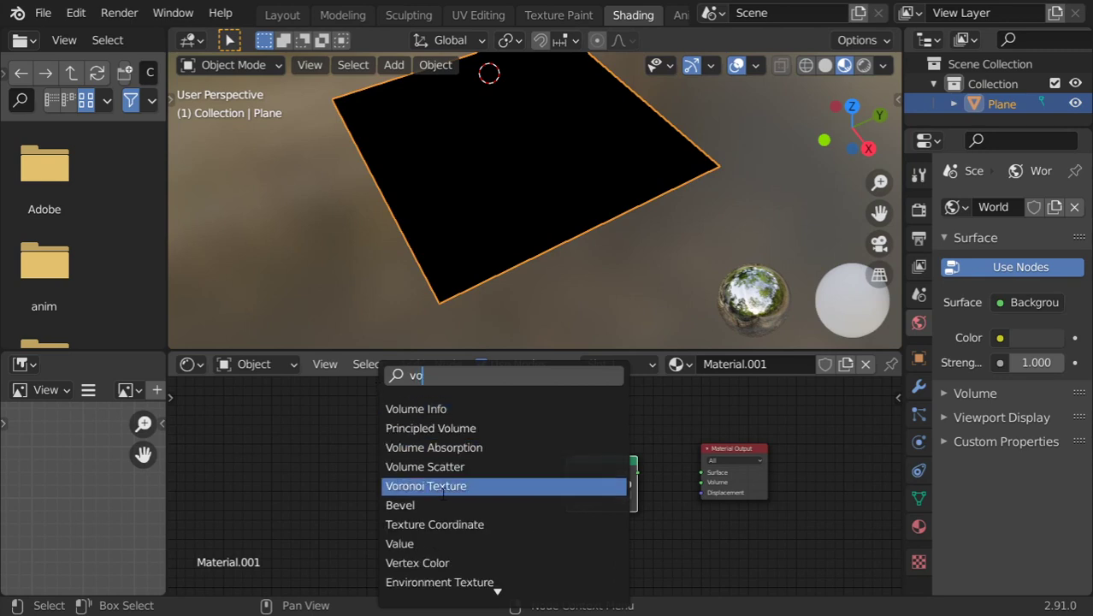
left_click(432, 486)
left_click(362, 508)
left_click(332, 422, "ctrl+shift")
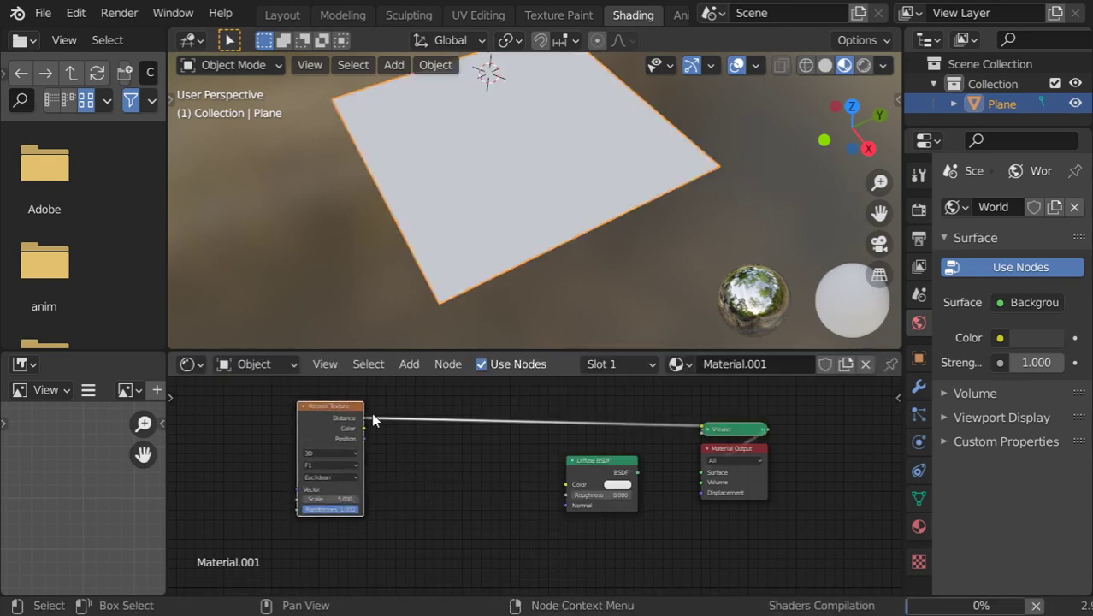
Switch the Voronoi texture to 2D
middle_click_drag(414, 269, 488, 242)
scroll(490, 257, "up", 5)
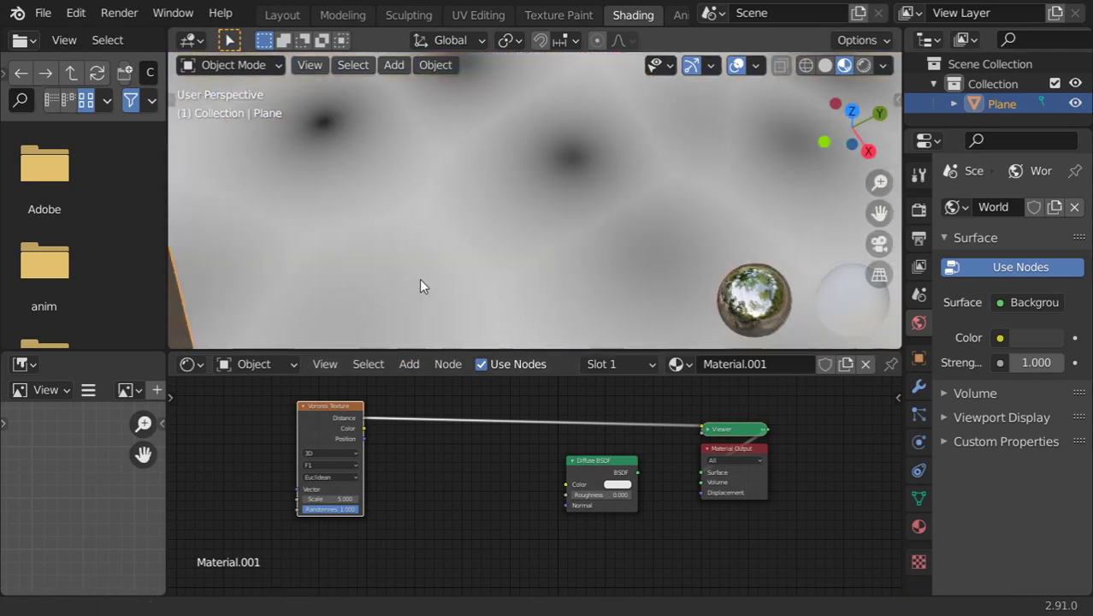
left_click(335, 453)
left_click(334, 474)
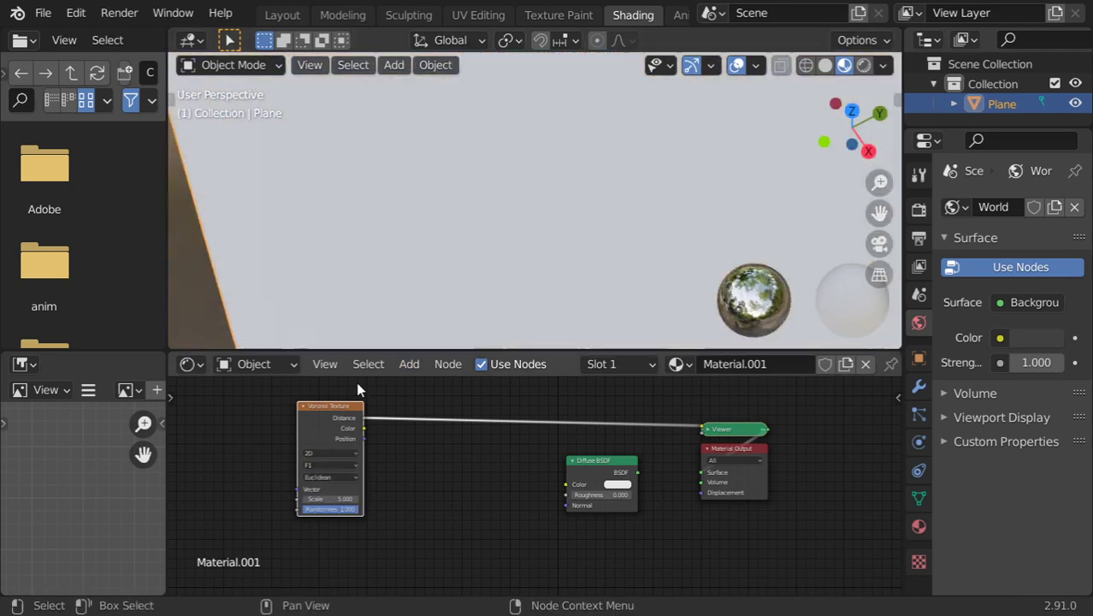
Add a Math node from the 'math' search to the right of the Voronoi
scroll(396, 229, "down", 3)
scroll(428, 214, "down", 3)
middle_click_drag(446, 204, 506, 218)
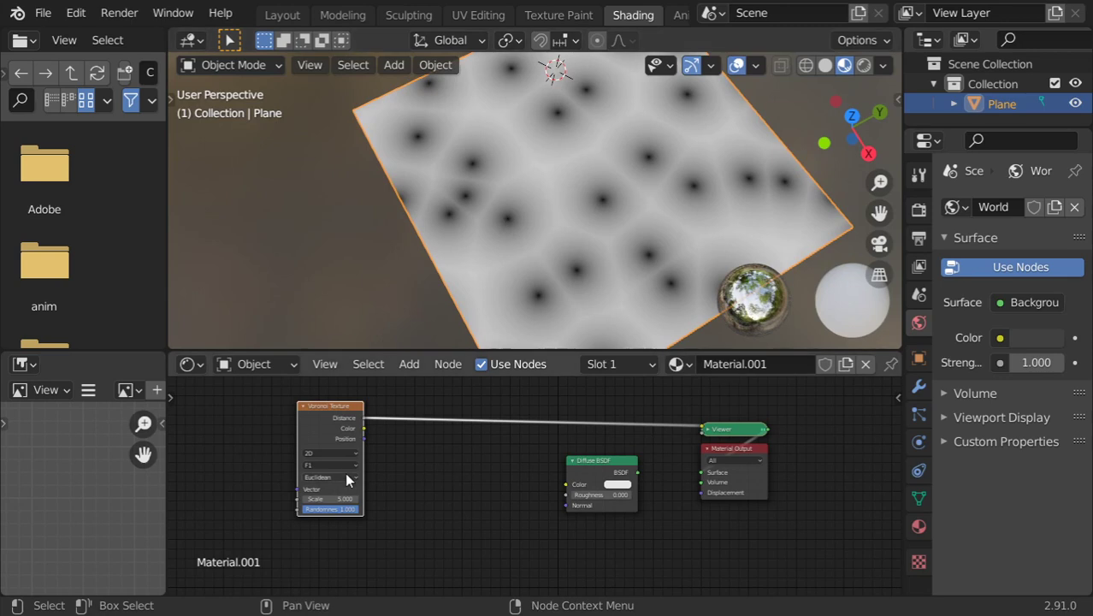
scroll(343, 472, "up", 1)
middle_click_drag(335, 470, 378, 467)
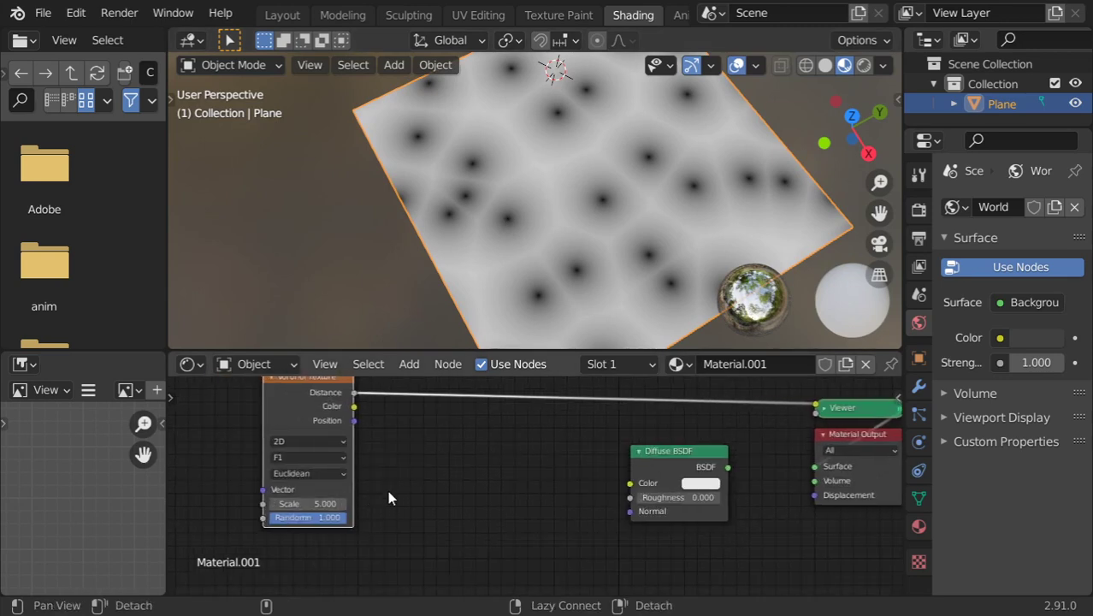
scroll(387, 491, "down", 1)
scroll(413, 480, "down", 1)
key("shift+a")
left_click(355, 387)
type("math")
key("Return")
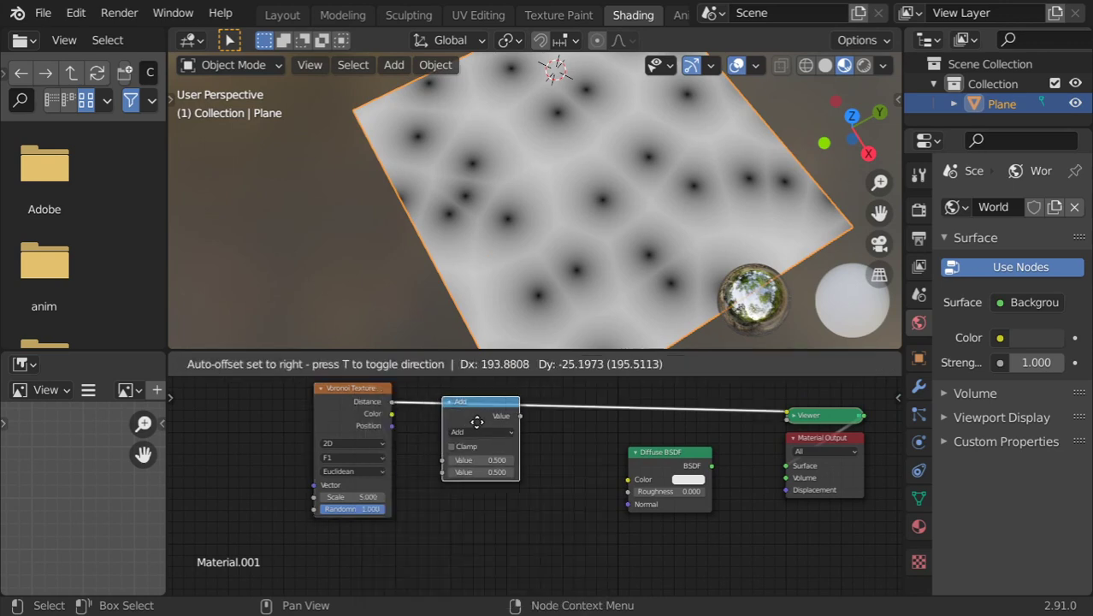
left_click(547, 483)
Duplicate the Voronoi below, link its Distance to the Math node, and set it to Smooth F1
left_click(356, 401)
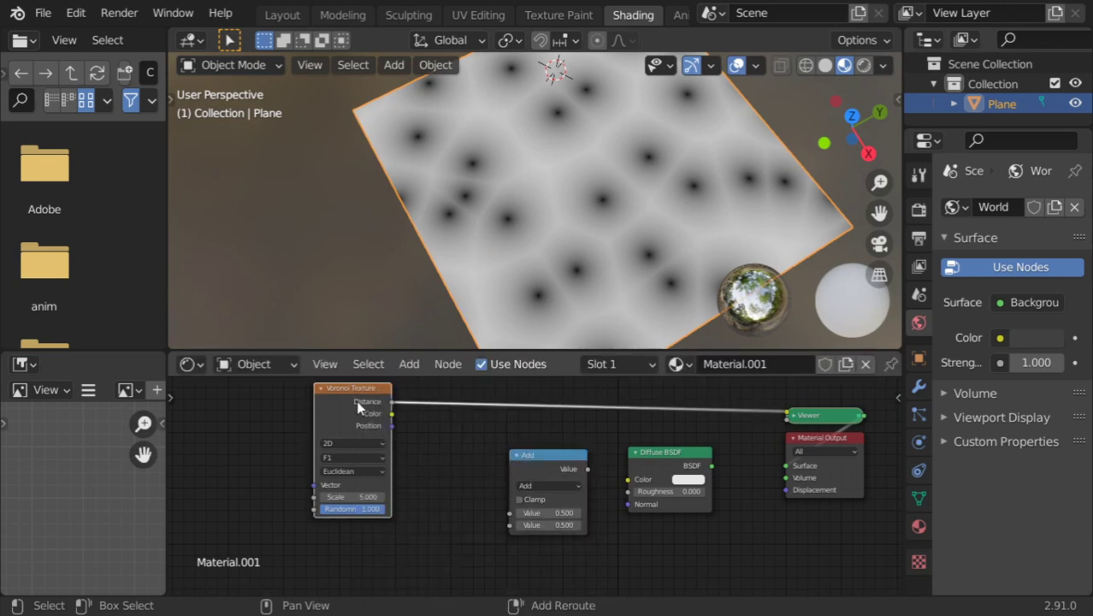
key("shift+d")
left_click(387, 525)
middle_click_drag(390, 519, 419, 432)
left_click_drag(418, 459, 527, 425)
left_click(388, 510)
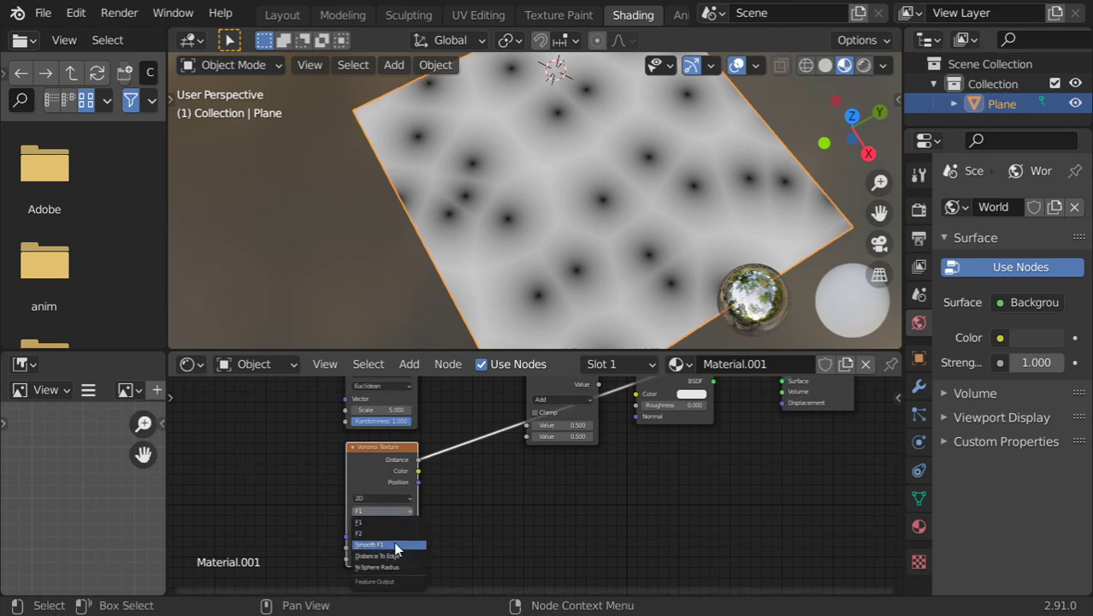
left_click(392, 544)
Link the top Voronoi's Distance into the Math node and set the operation to Subtract
left_click_drag(459, 473, 439, 518, "alt")
mouse_move(442, 469)
left_mouse_down("alt")
mouse_move(468, 490)
mouse_move(514, 464)
left_mouse_up("alt")
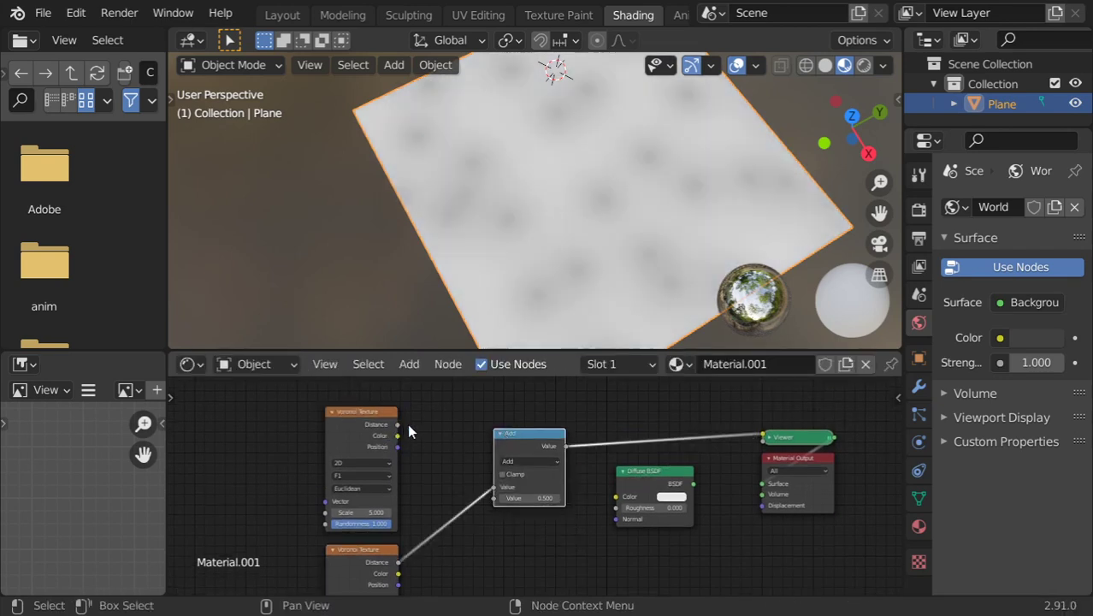
left_click_drag(397, 425, 493, 486)
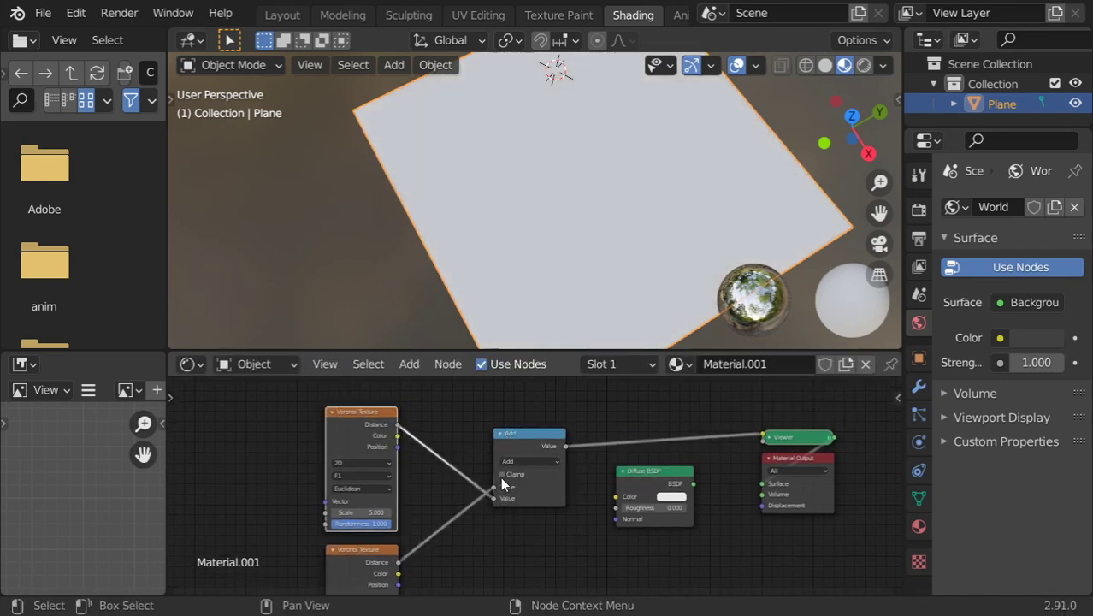
left_click(516, 462)
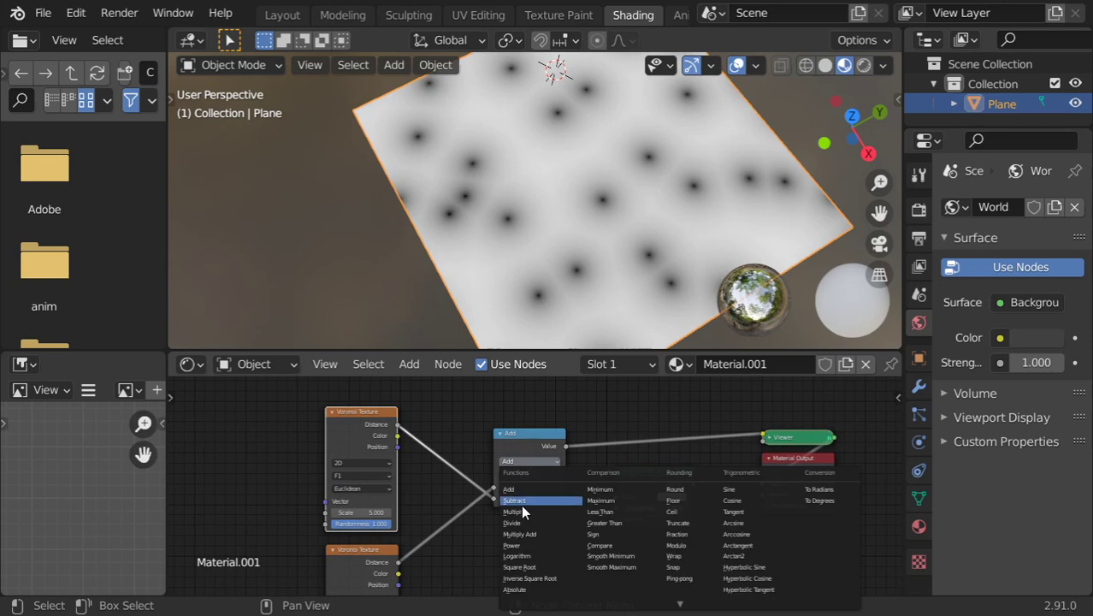
left_click(525, 500)
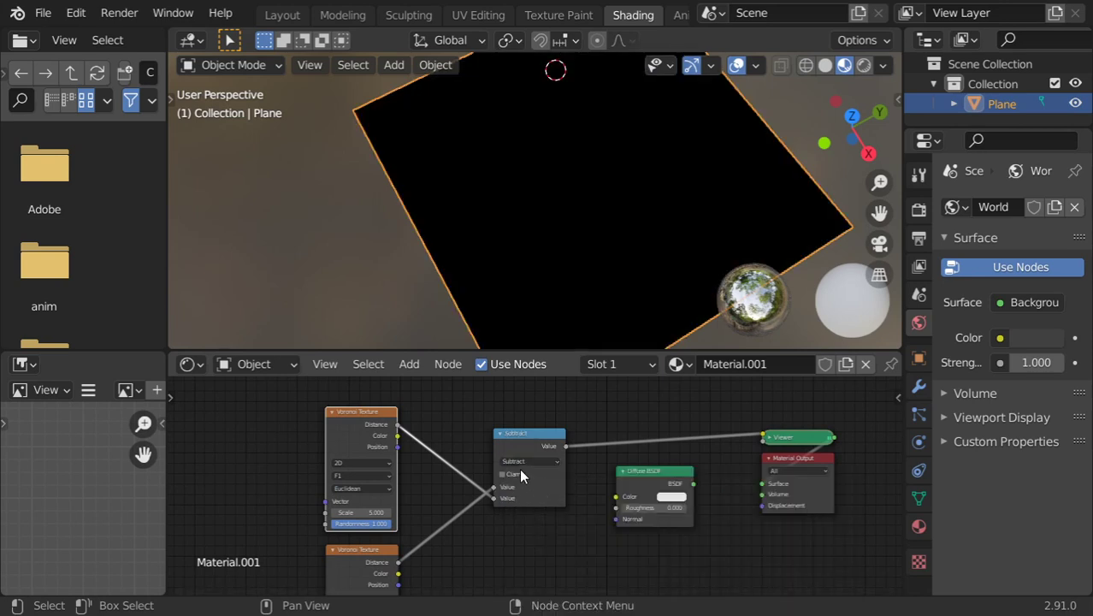
Wire the lower Voronoi Distance into Subtract's first input and the top one into the second
left_click_drag(494, 488, 494, 499)
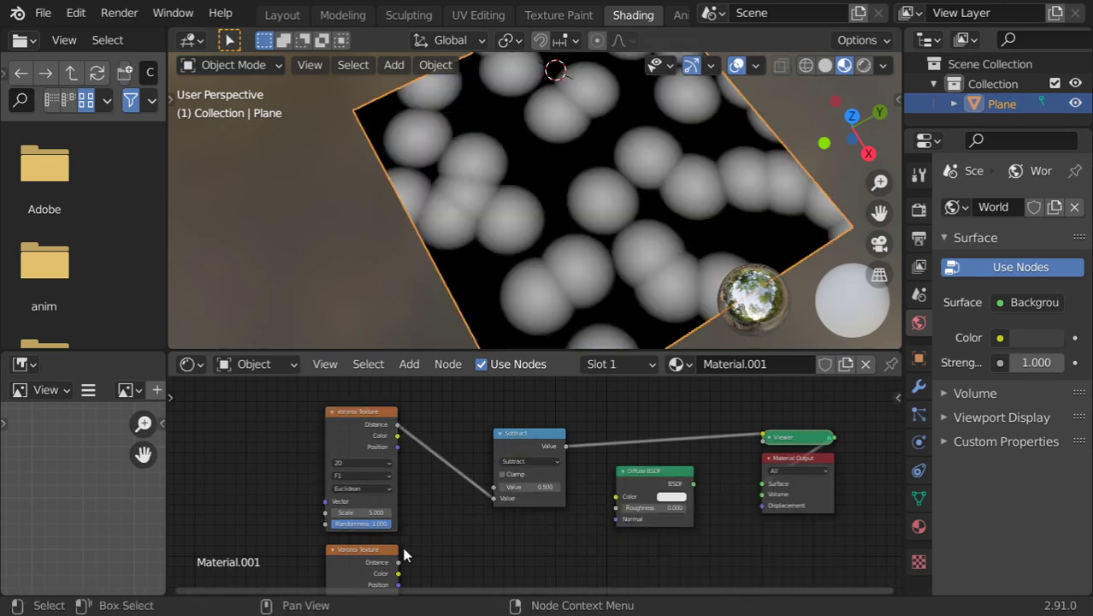
left_click_drag(398, 563, 433, 536)
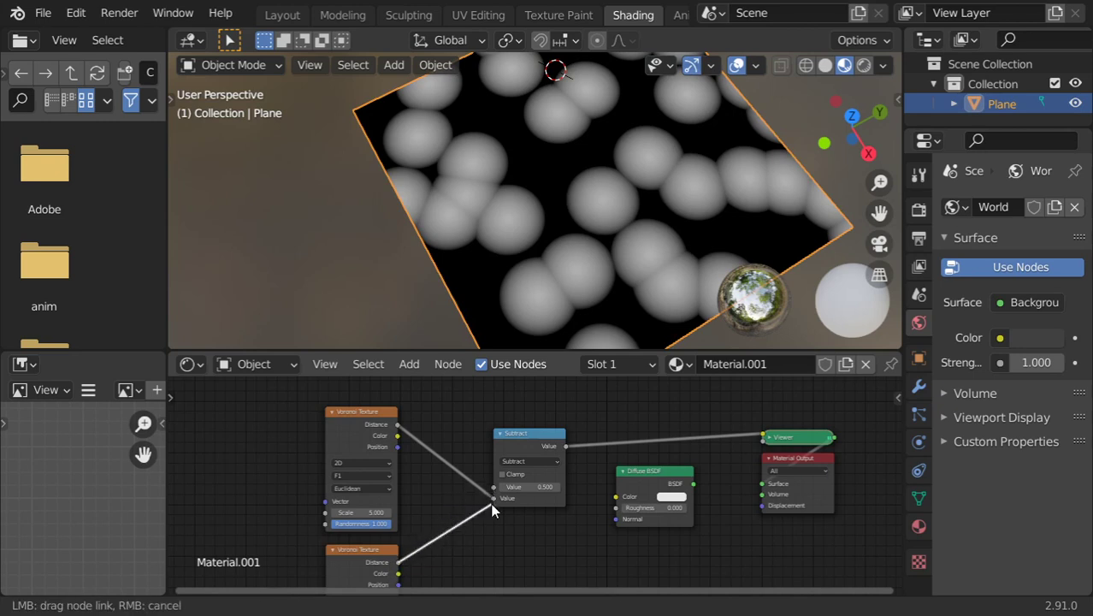
left_click_drag(492, 511, 497, 500)
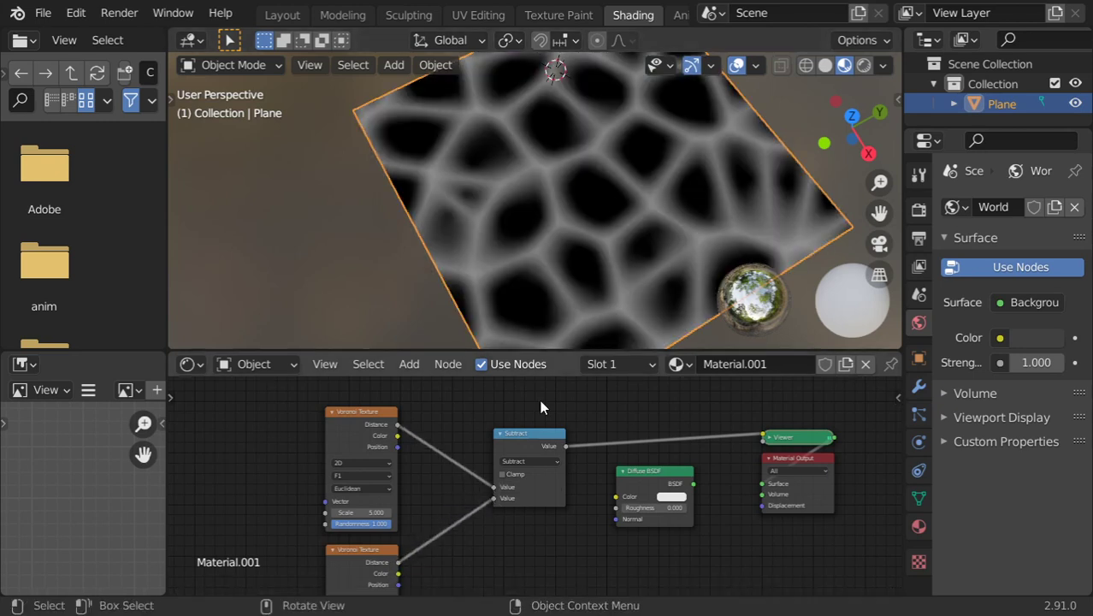
left_click_drag(547, 438, 519, 443)
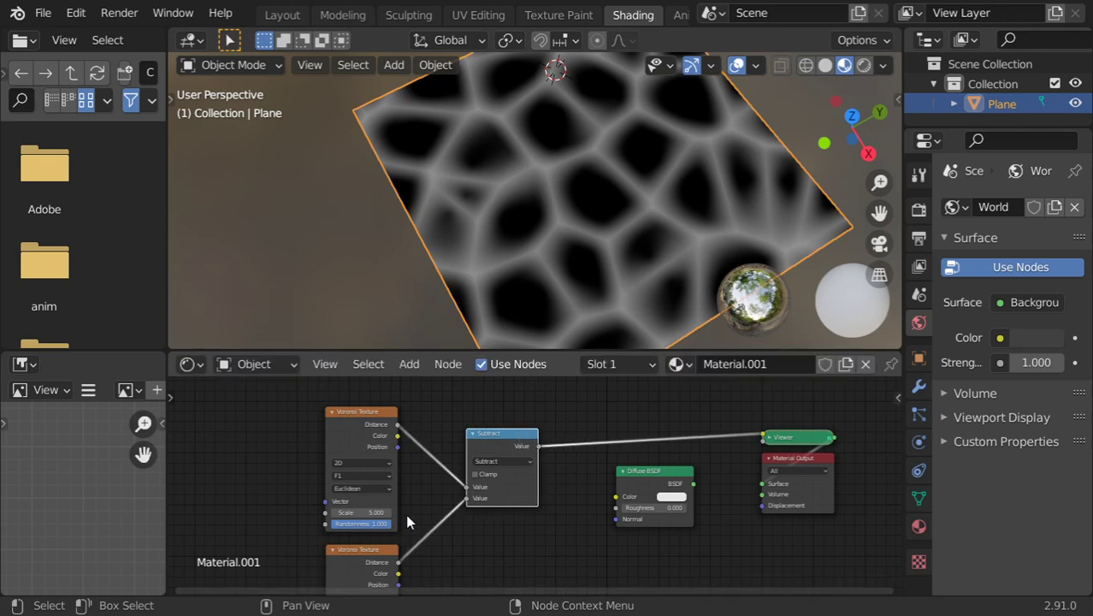
Adjust the Smooth F1 Voronoi's Scale away from its default 5
middle_click_drag(405, 515, 410, 489)
middle_click_drag(366, 566, 373, 559)
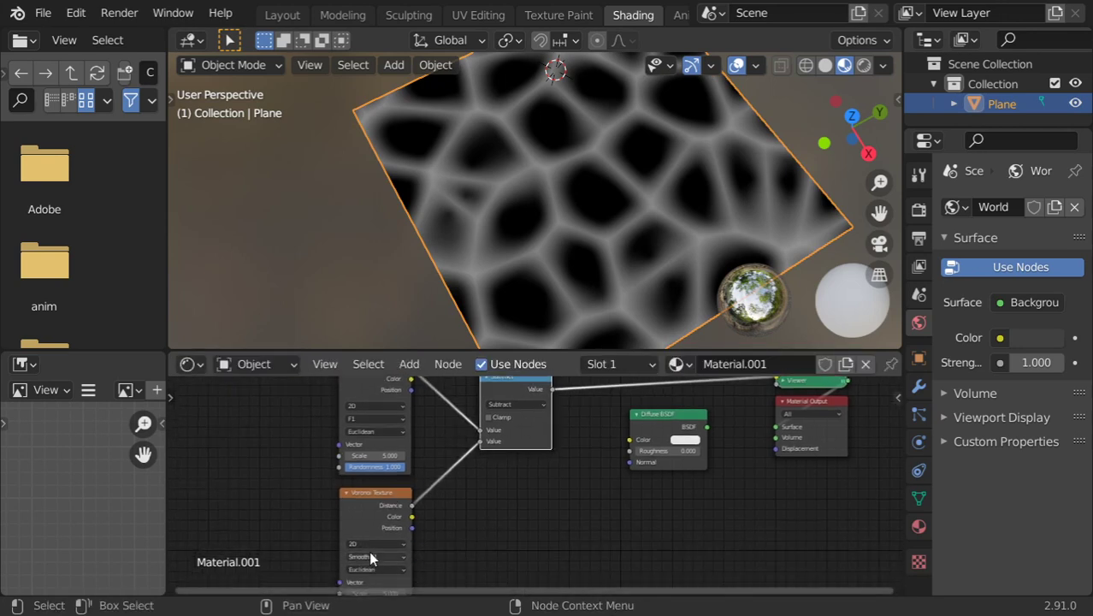
mouse_move(373, 567)
left_mouse_down()
mouse_move(353, 567)
mouse_move(402, 567)
mouse_move(359, 567)
left_mouse_up()
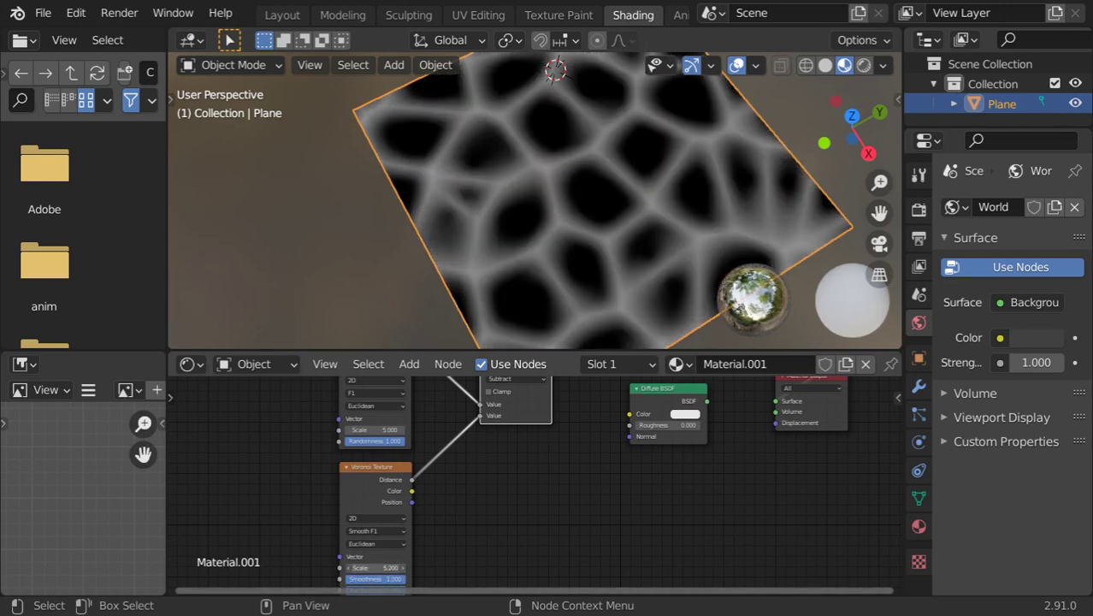
left_click_drag(554, 477, 516, 541, "alt")
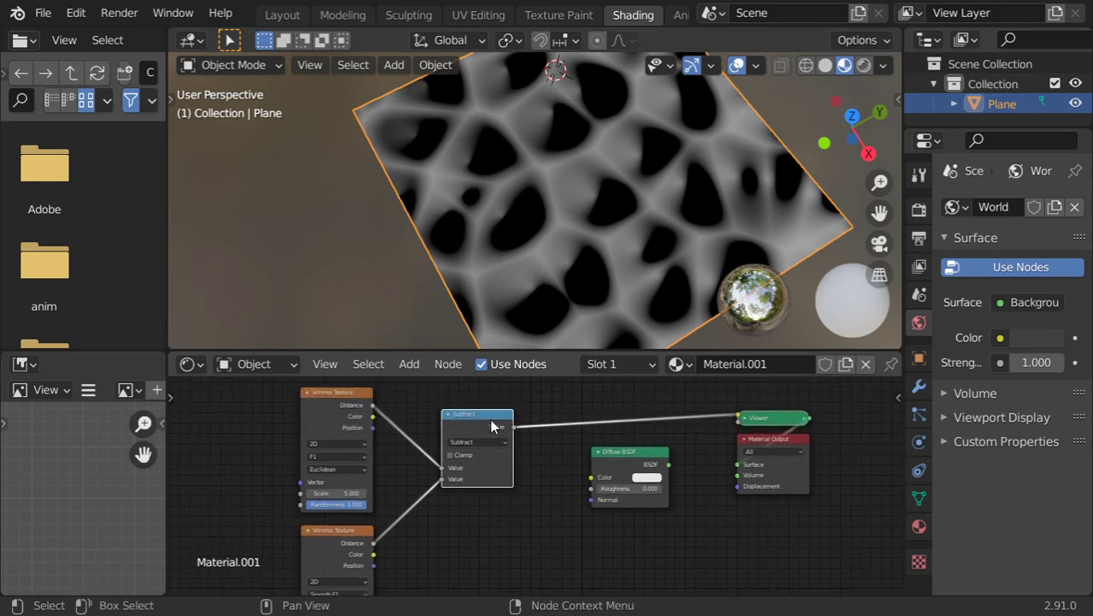
Duplicate the Subtract node onto the Viewer link and turn it into an Add node with value 0
key("shift+d")
left_click(557, 438)
left_click(578, 437)
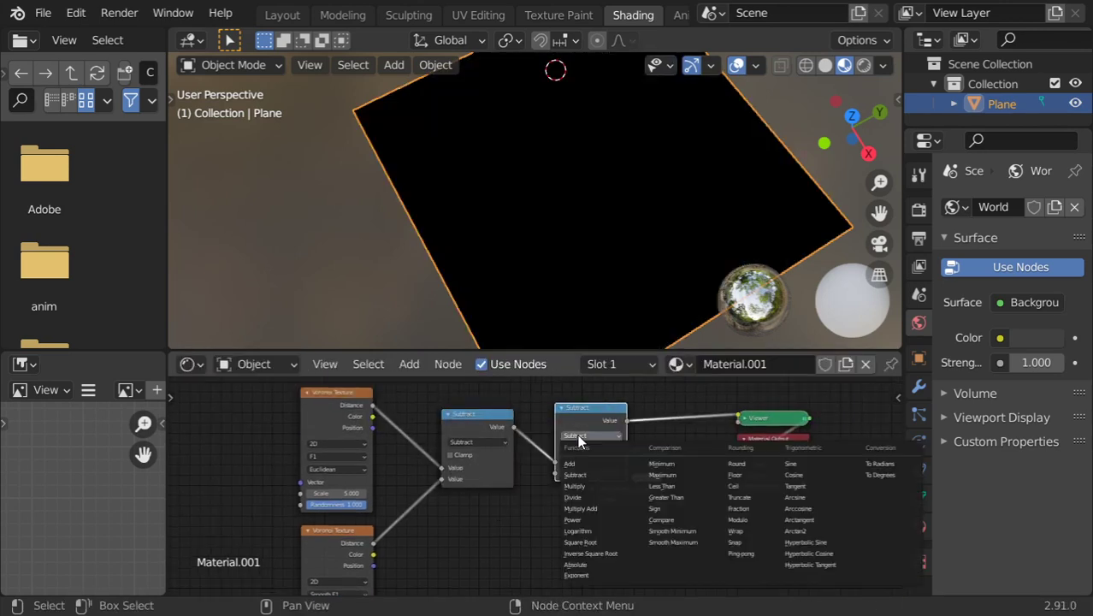
left_click(586, 482)
left_click_drag(579, 412, 558, 399)
left_click_drag(570, 461, 599, 460)
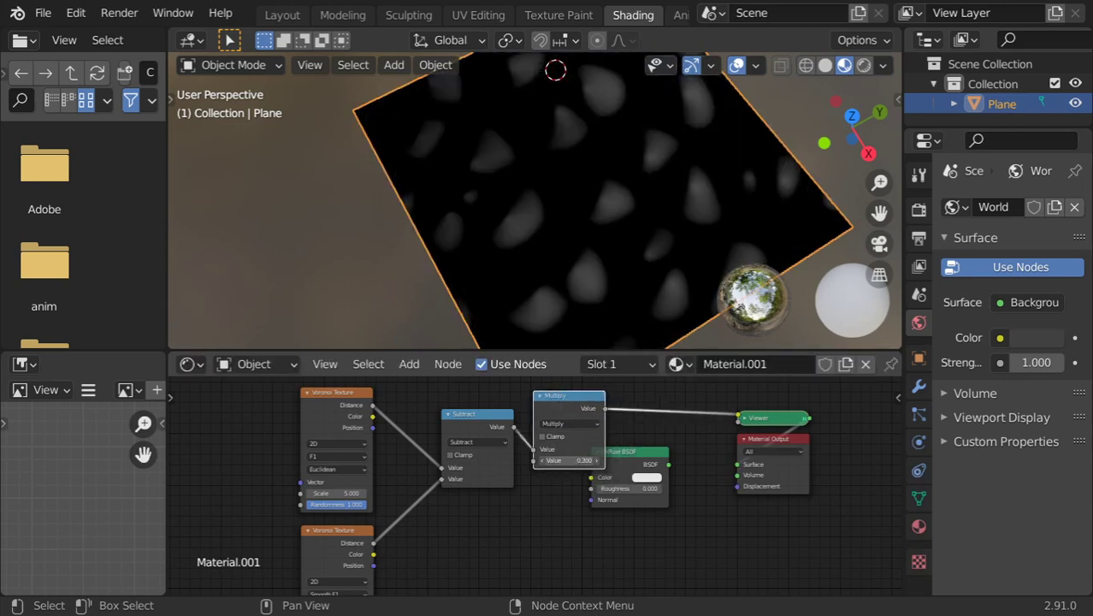
left_click(558, 427)
left_click(556, 440)
left_click_drag(579, 460, 552, 460)
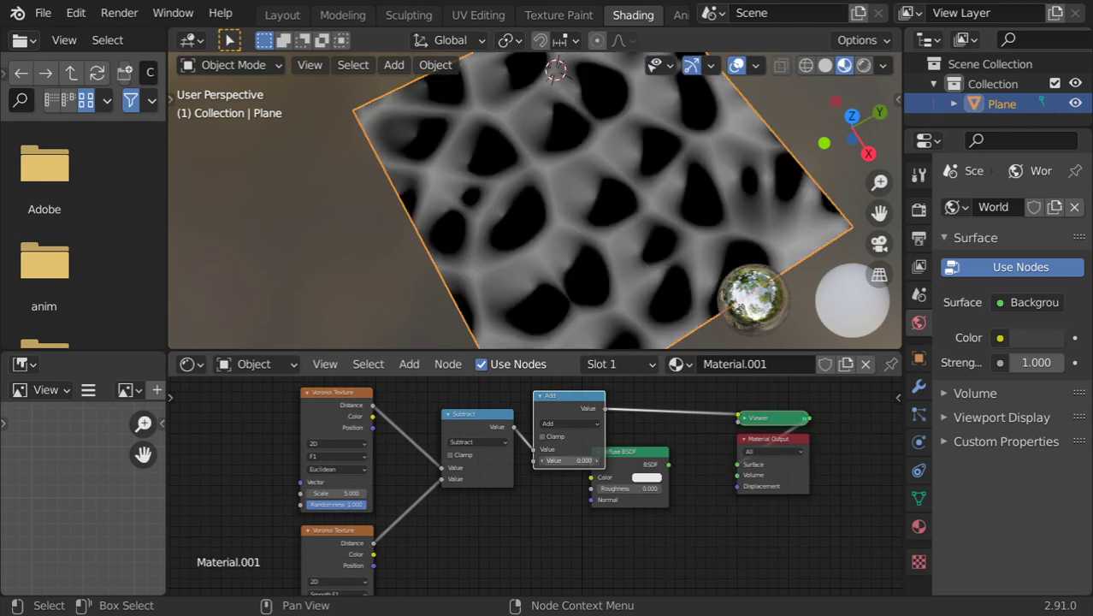
Delete the unused Diffuse BSDF, reposition the Viewer, and raise the Add value to brighten the cells
middle_click_drag(573, 445, 566, 488)
left_click_drag(566, 489, 583, 528)
key("x")
scroll(582, 484, "up", 2)
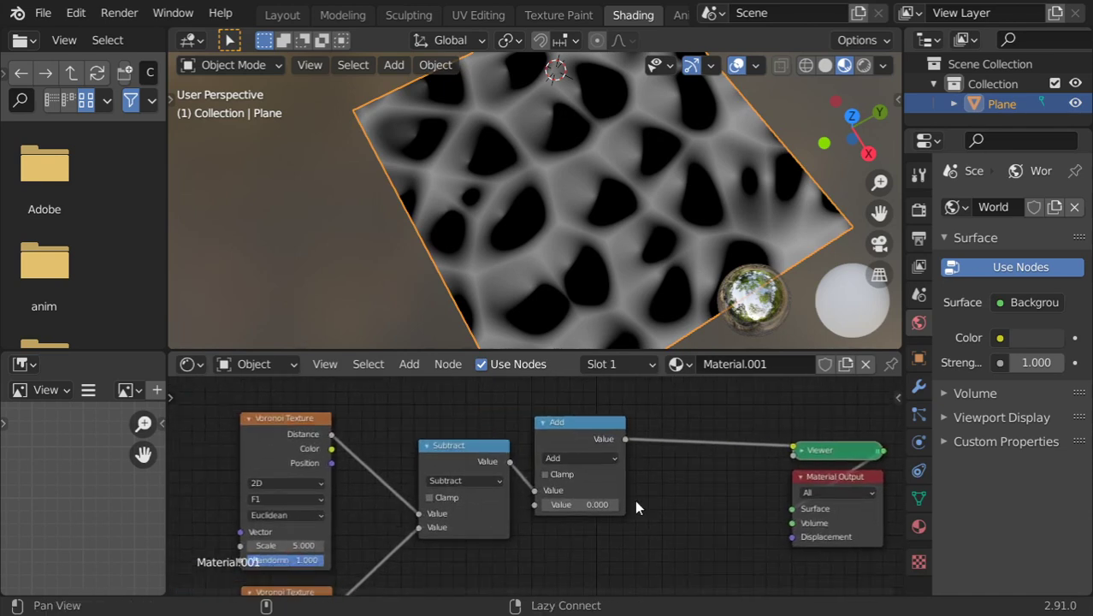
left_click_drag(812, 454, 706, 476)
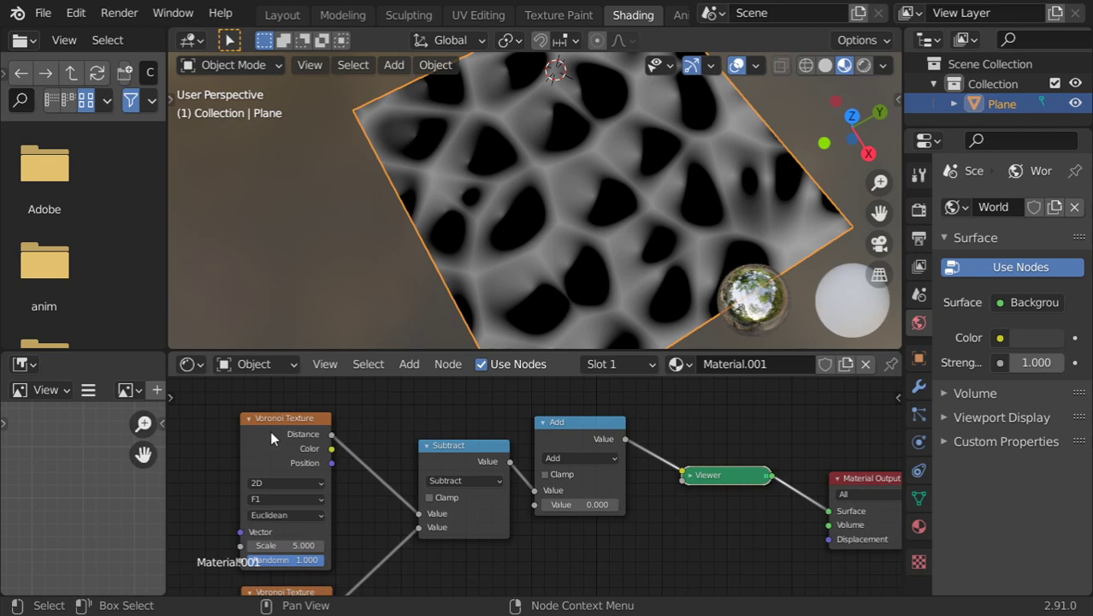
mouse_move(565, 504)
left_mouse_down()
mouse_move(604, 504)
mouse_move(590, 503)
left_mouse_up()
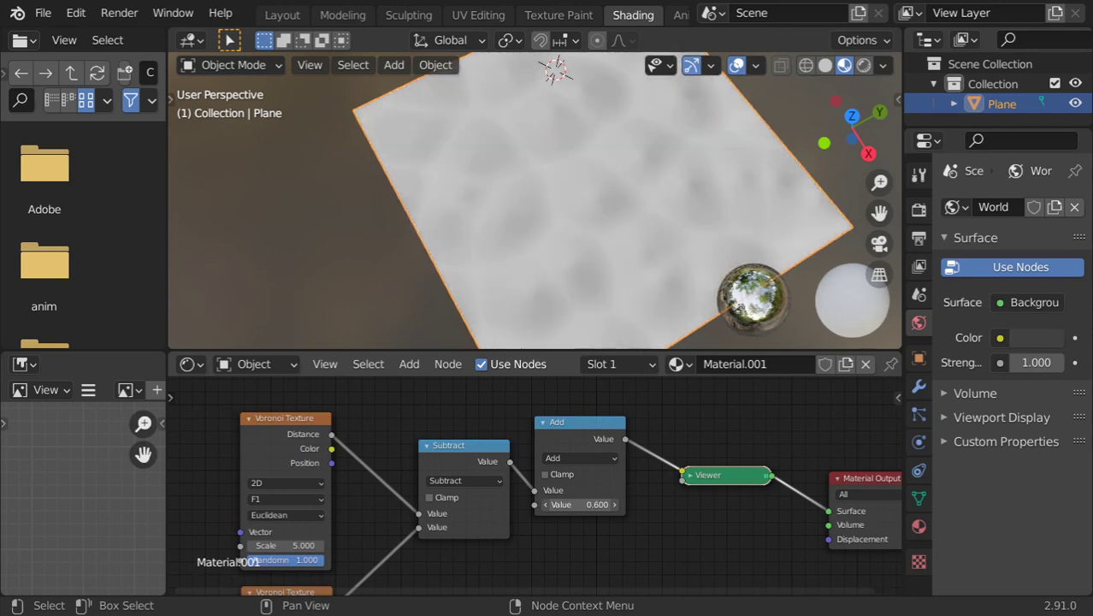